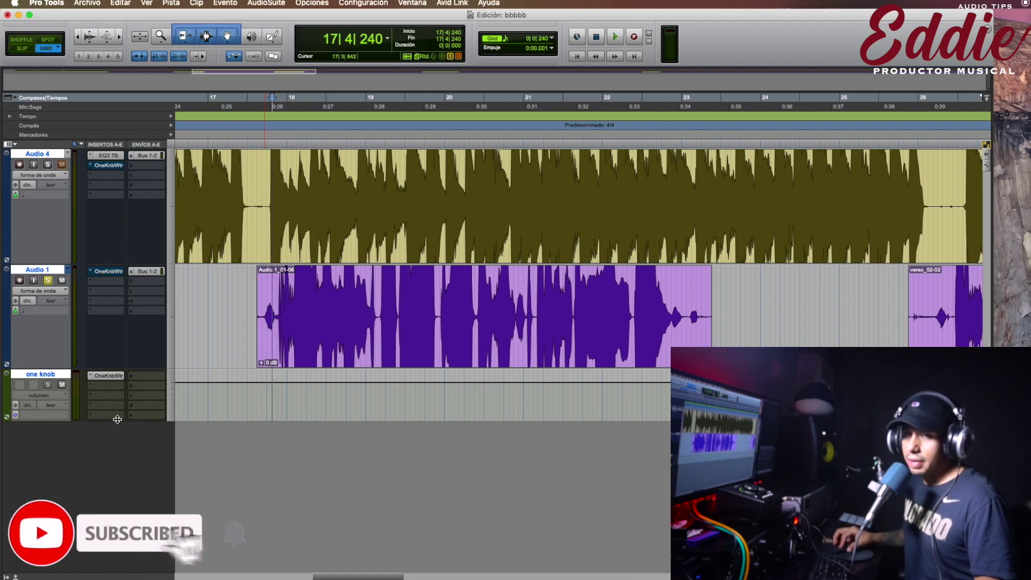
- Make the one knob track taller and audition the soloed Audio 1 track with its insert bypassed
drag(117, 419, 115, 477)
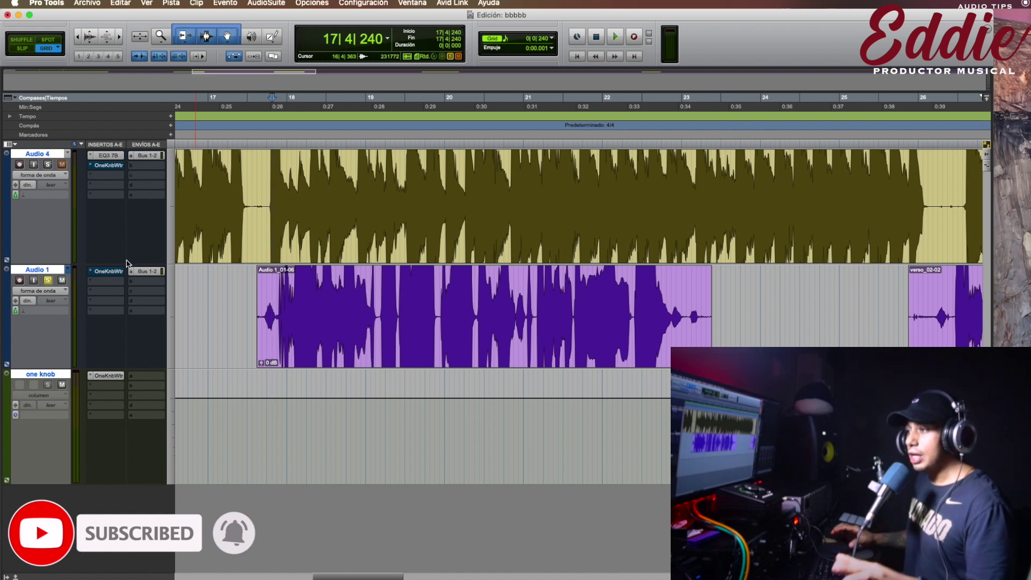
key(space)
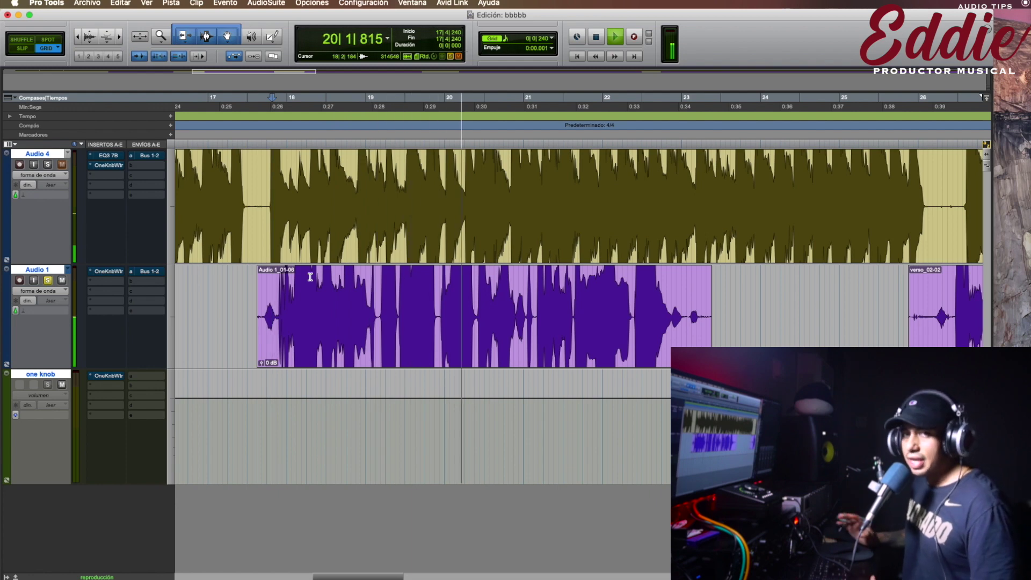
key(space)
key(space)
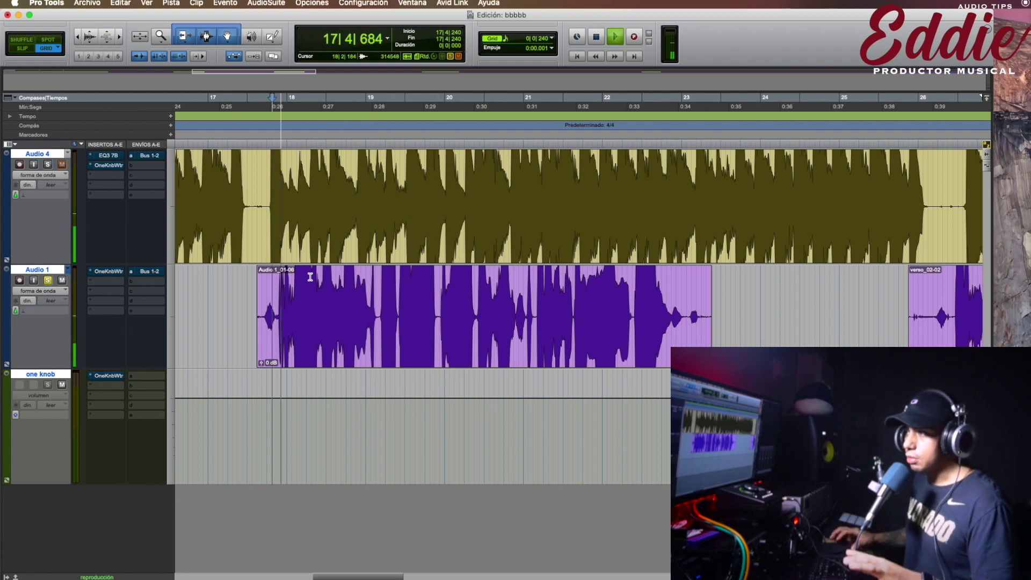
key(space)
- Take the OneKnob Wetter insert on Audio 1 out of bypass and audition the vocal with the effect at 0
click(111, 271)
click(462, 61)
click(463, 64)
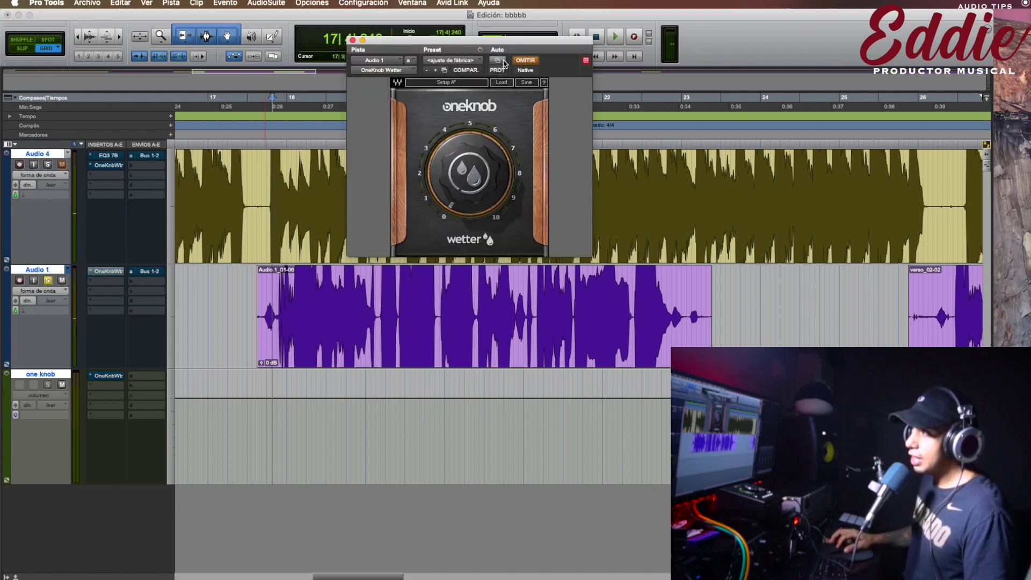
key(space)
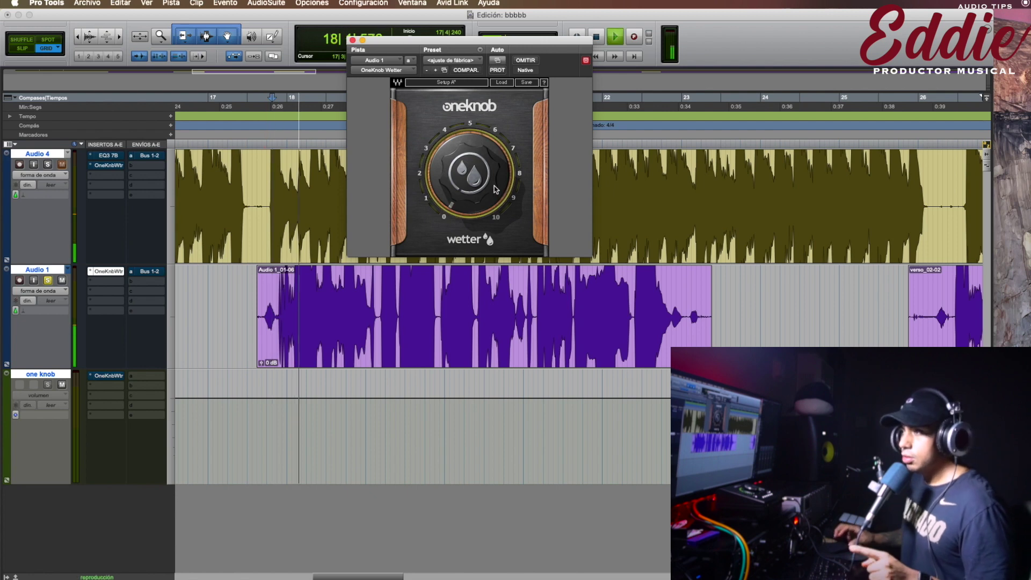
key(space)
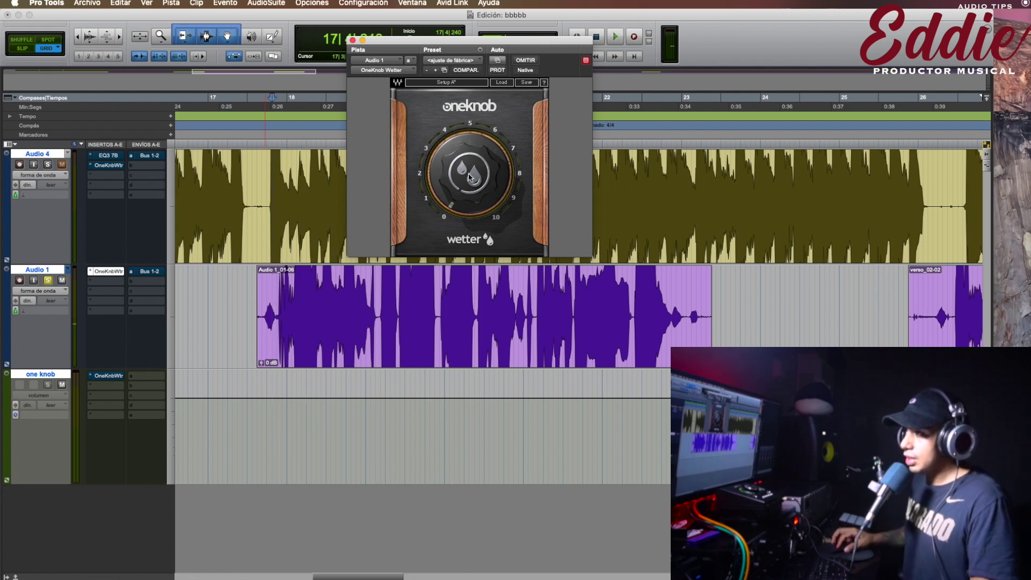
- Sweep Audio 1's Wetter knob up to 10, lower it to 2.0, and audition the vocal
drag(470, 176, 489, 221)
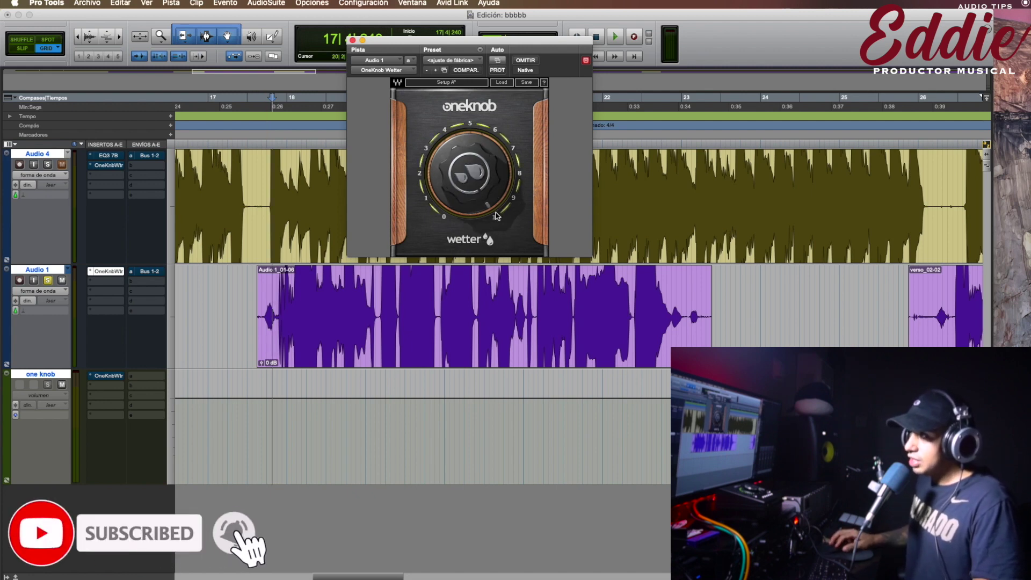
drag(440, 189, 441, 255)
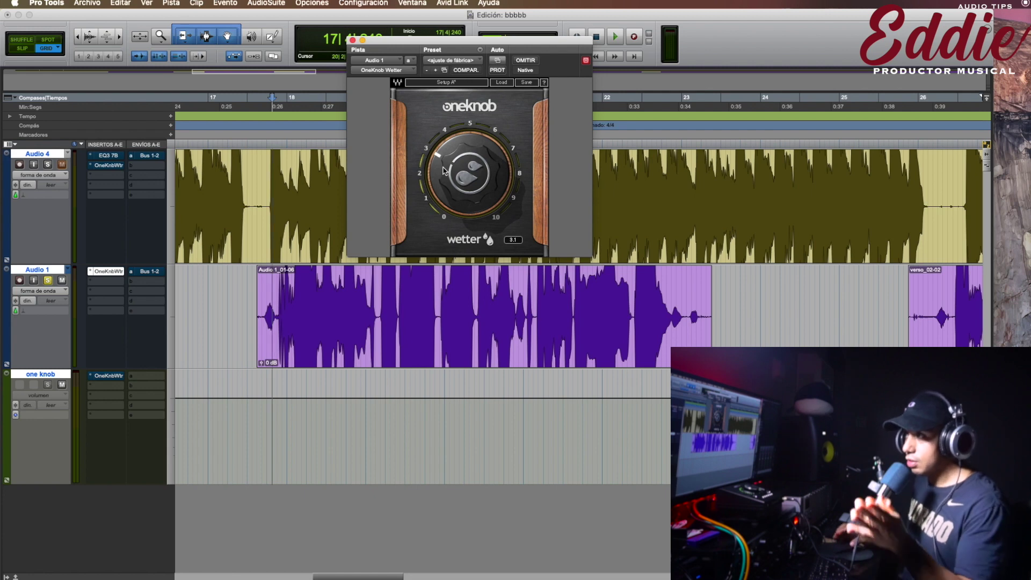
drag(445, 179, 445, 177)
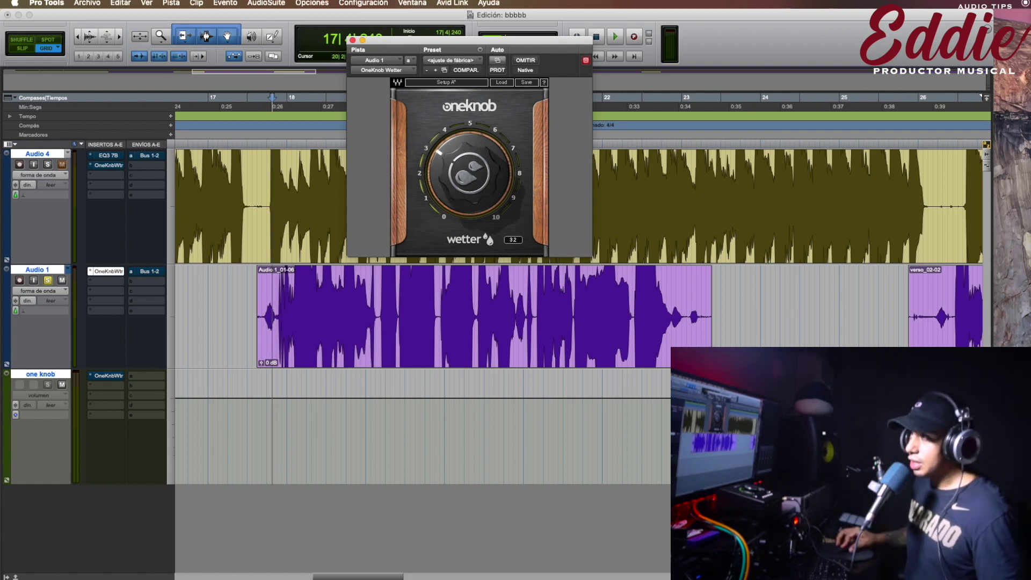
mouse_move(446, 177)
mouse_down()
mouse_move(446, 108)
mouse_move(455, 192)
mouse_move(455, 167)
mouse_up()
key(space)
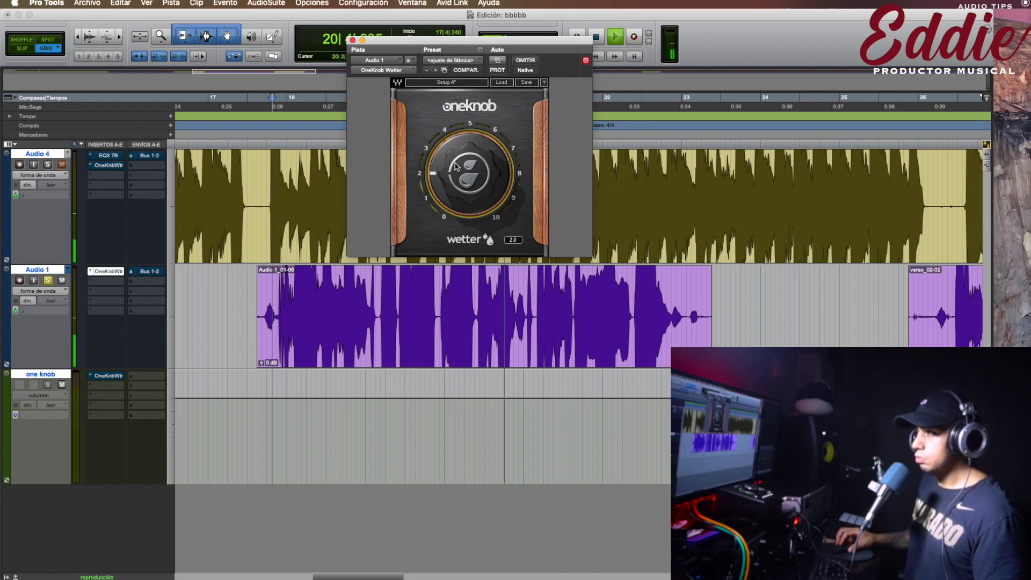
key(space)
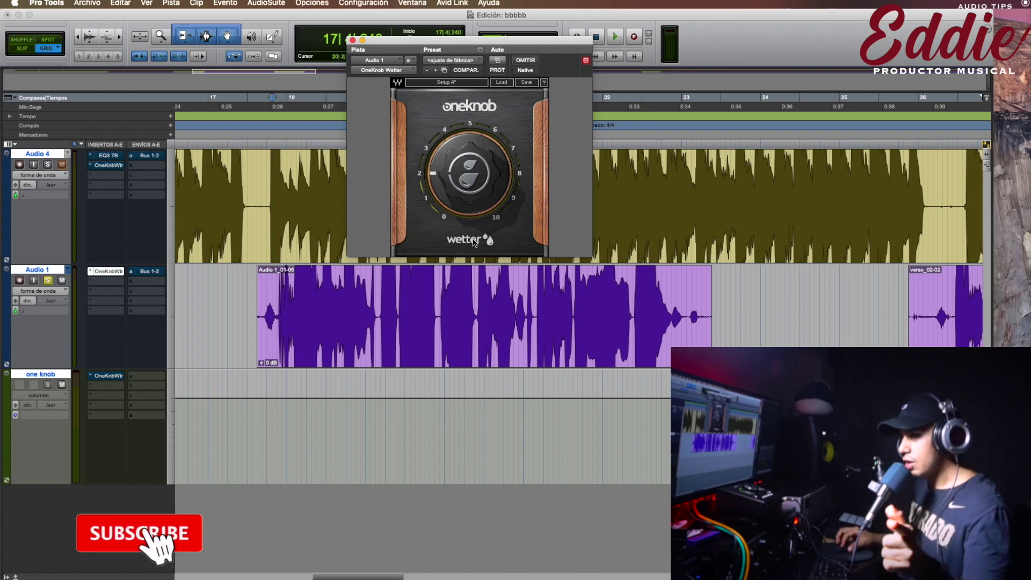
- Audition Audio 1 with the Wetter knob raised to 4.1 and to 6.7
drag(471, 173, 465, 190)
key(space)
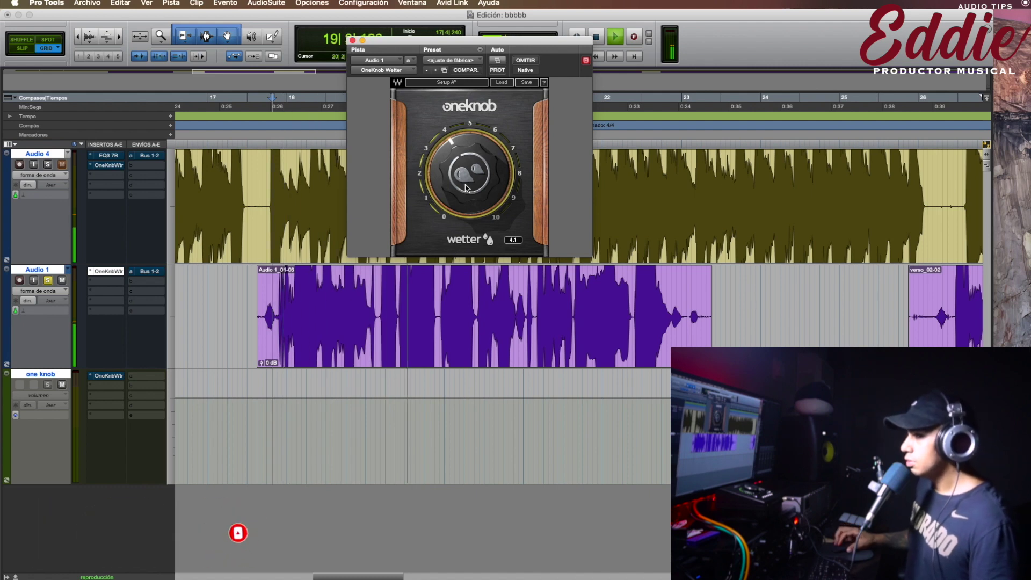
key(space)
drag(466, 186, 469, 180)
key(space)
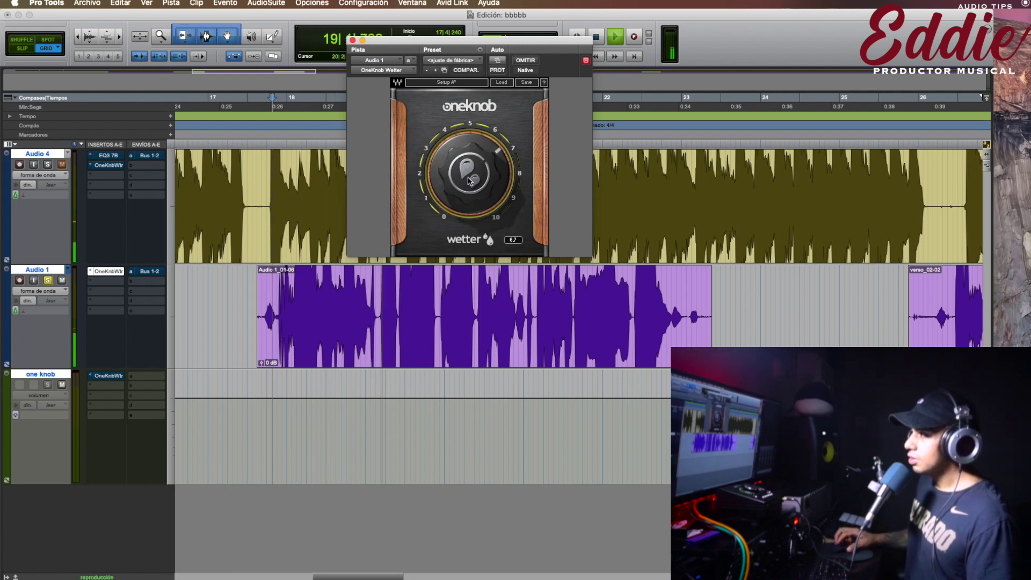
key(space)
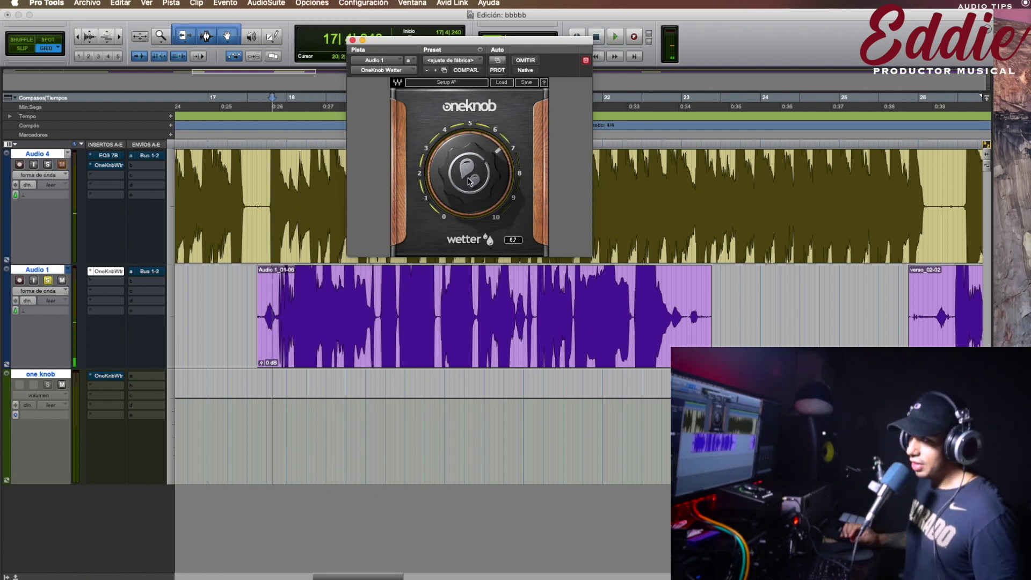
- Audition Audio 1 with the Wetter knob at 8.8 and near its maximum of 10.0, and close the plug-in
drag(468, 180, 468, 176)
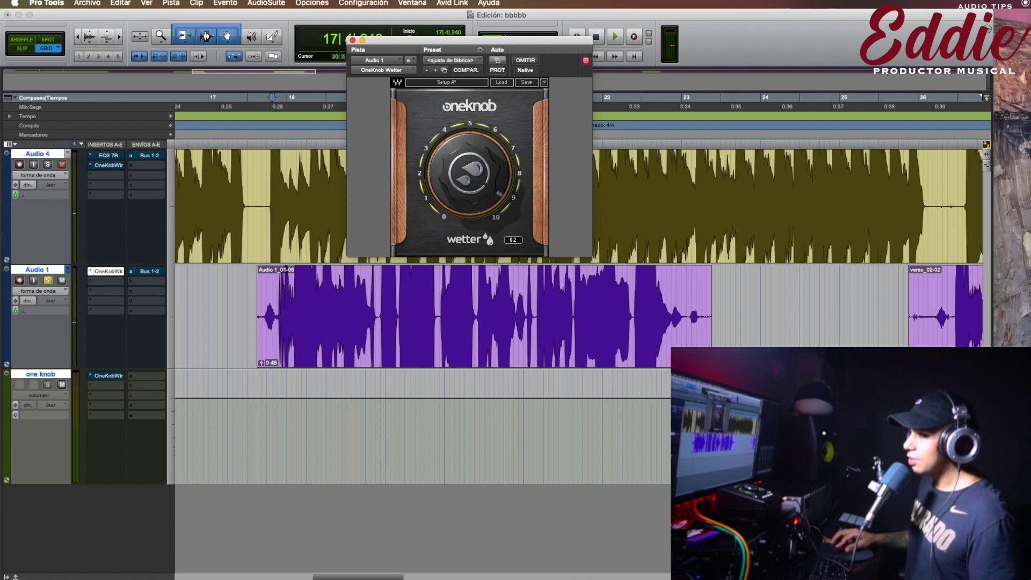
key(space)
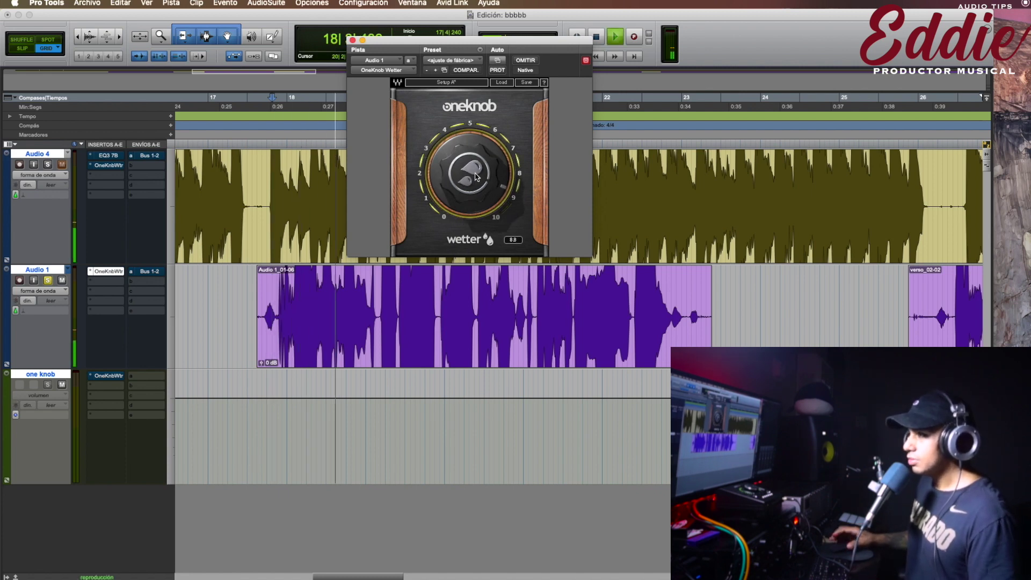
key(space)
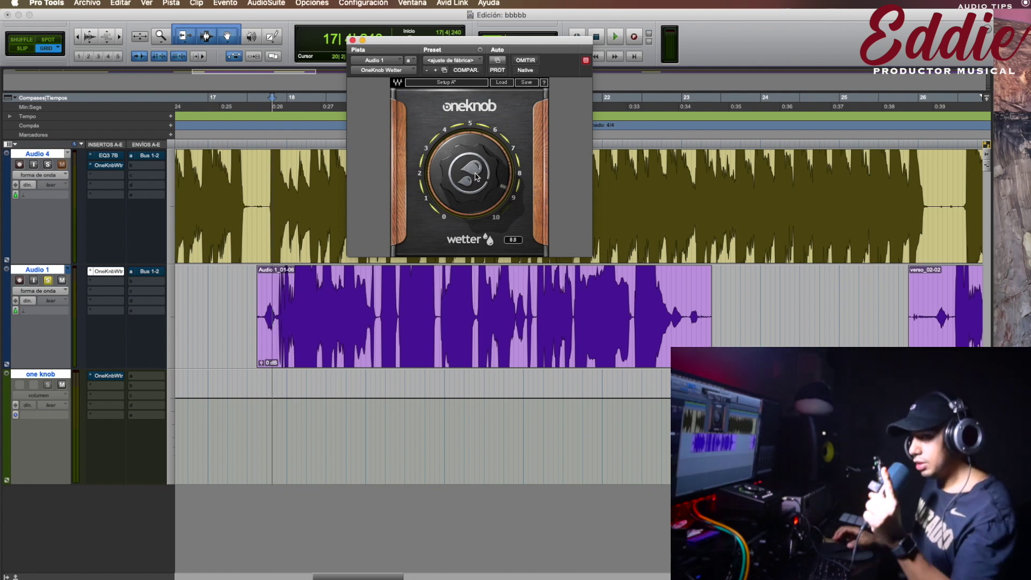
drag(475, 176, 481, 206)
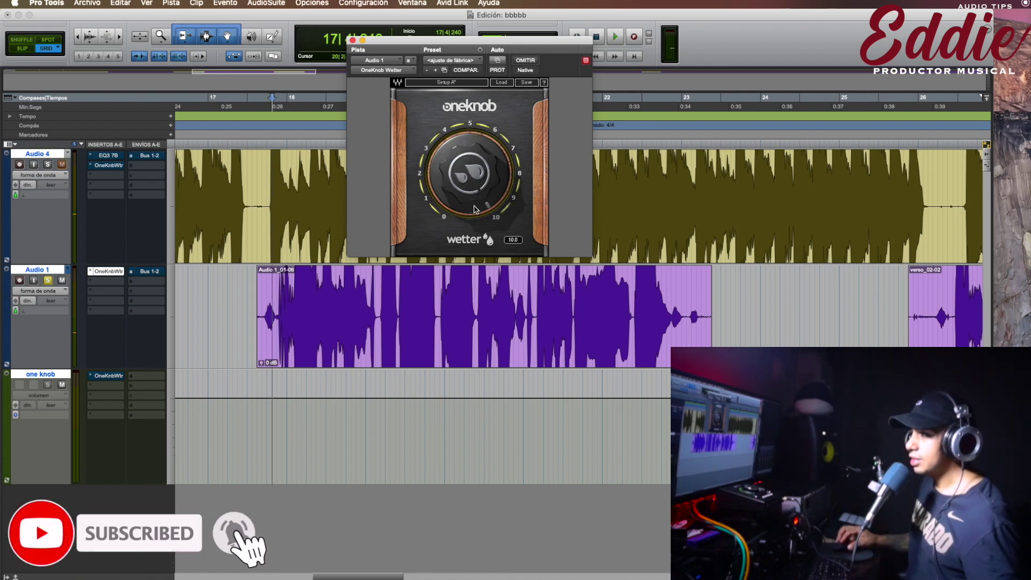
key(space)
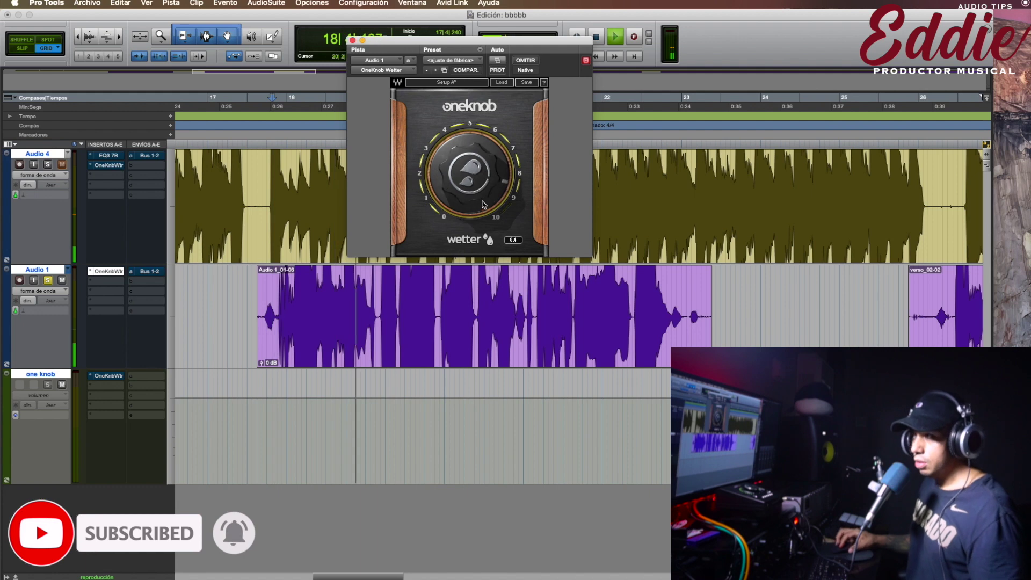
key(space)
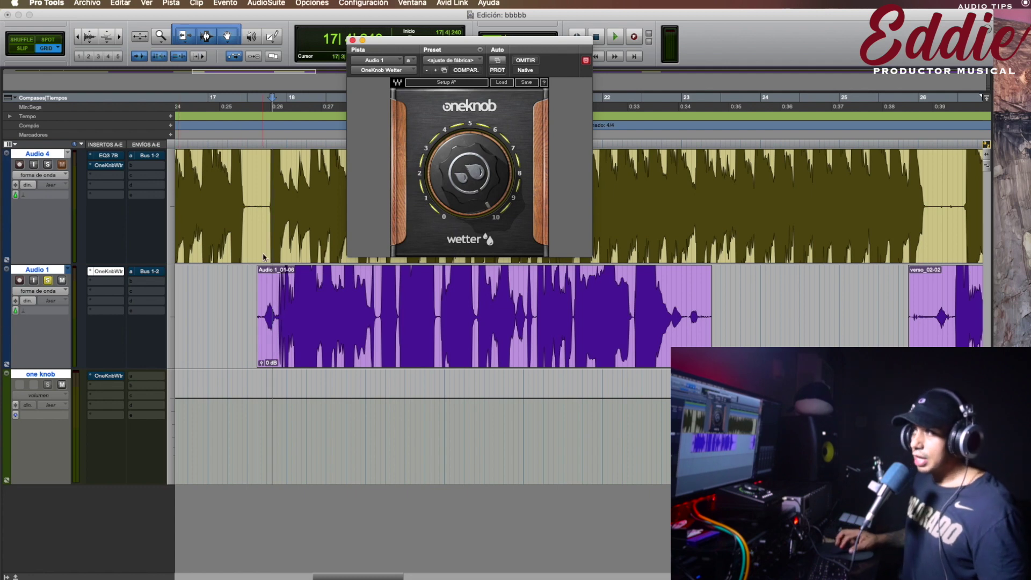
click(353, 40)
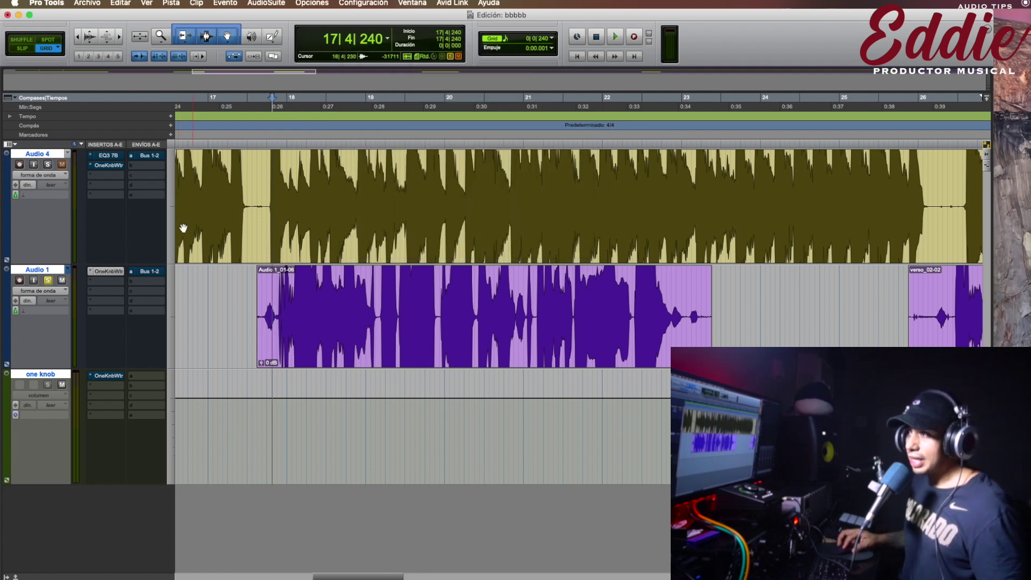
- Lower Audio 1's Wetter knob to between 5 and 6, play the vocal briefly, and close the plug-in
click(111, 274)
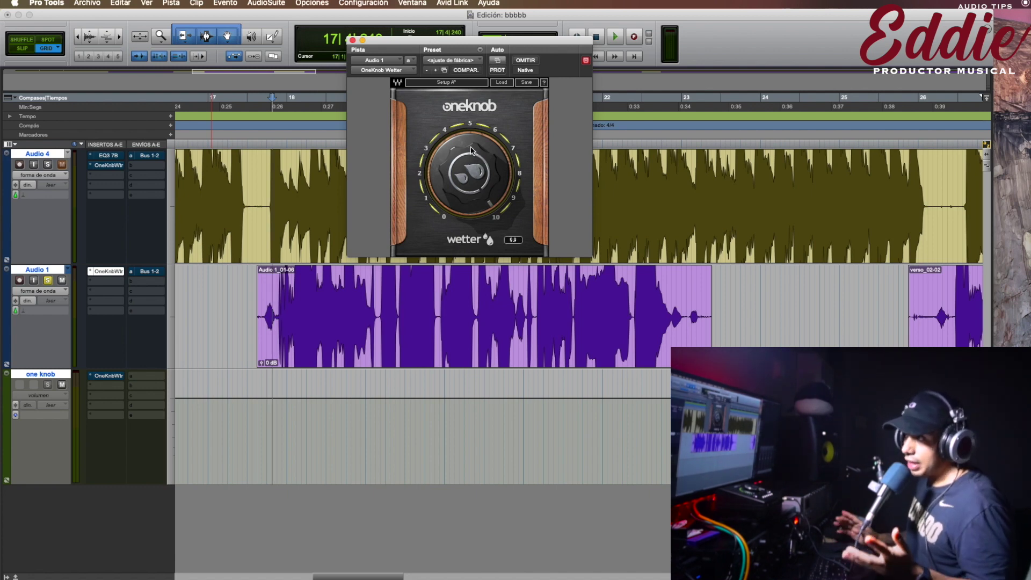
key(space)
drag(471, 151, 471, 185)
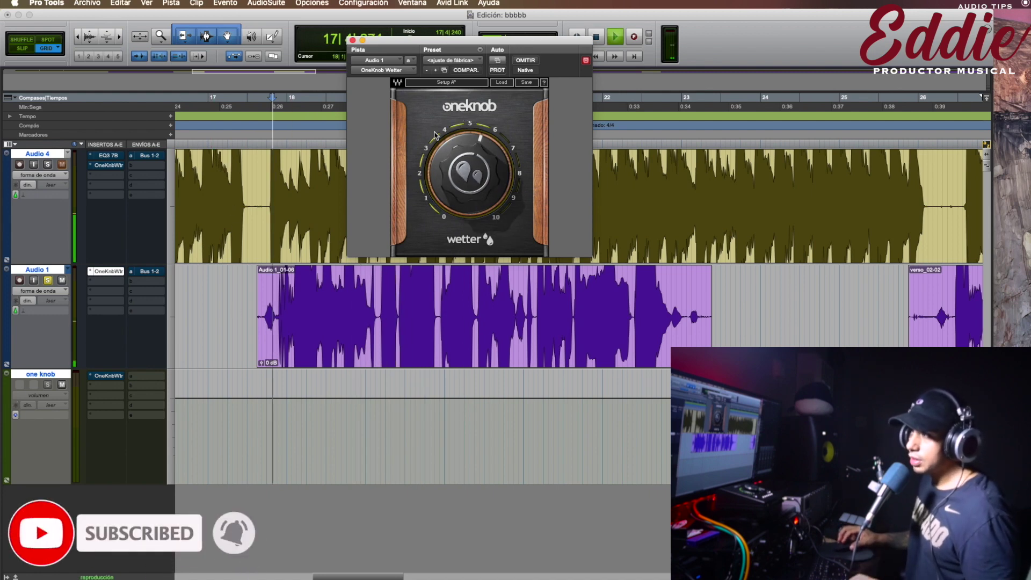
key(space)
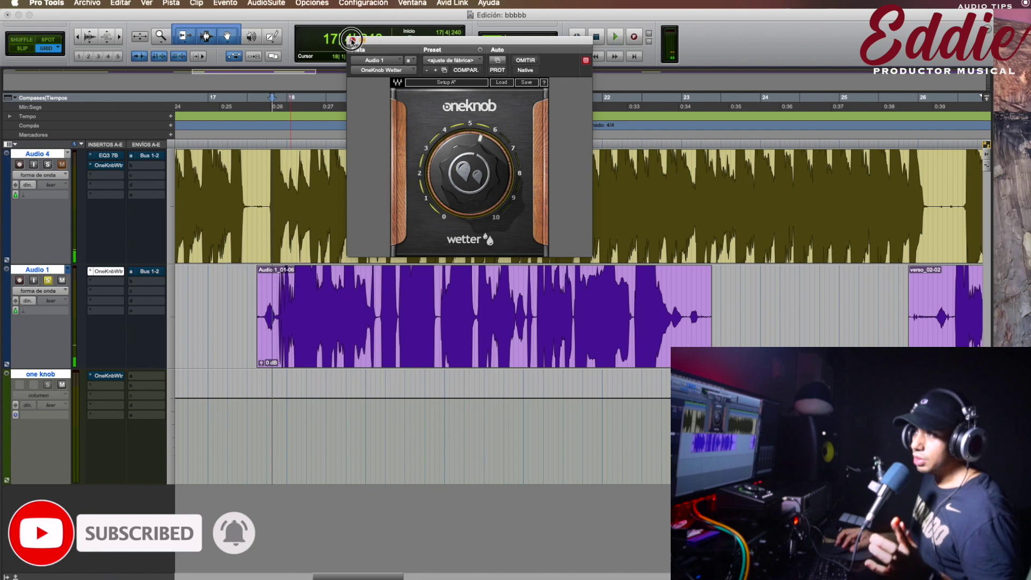
click(353, 40)
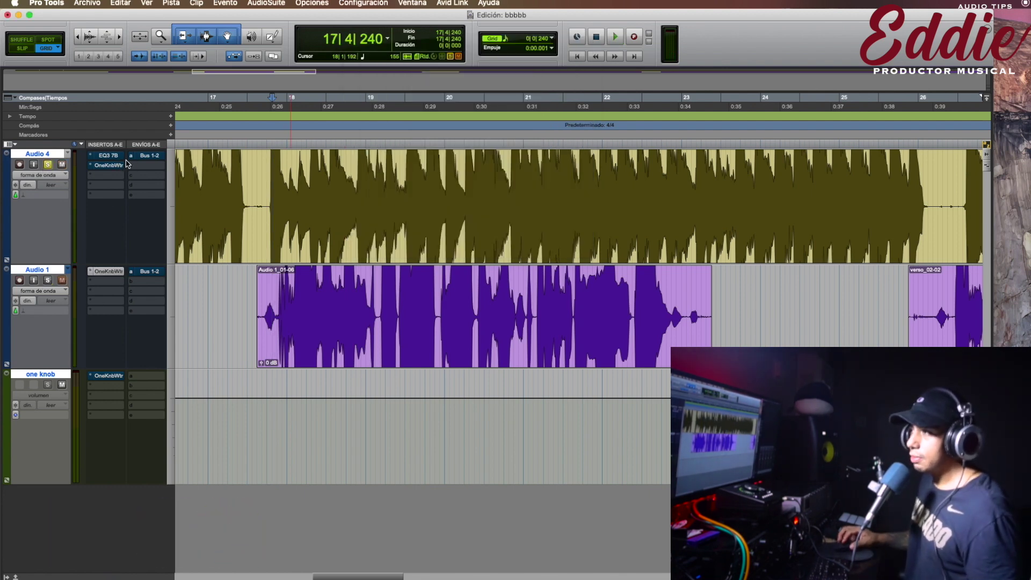
- Open OneKnob Wetter on Audio 4, audition the track at 0.0, and raise the knob to about 2.9
click(107, 166)
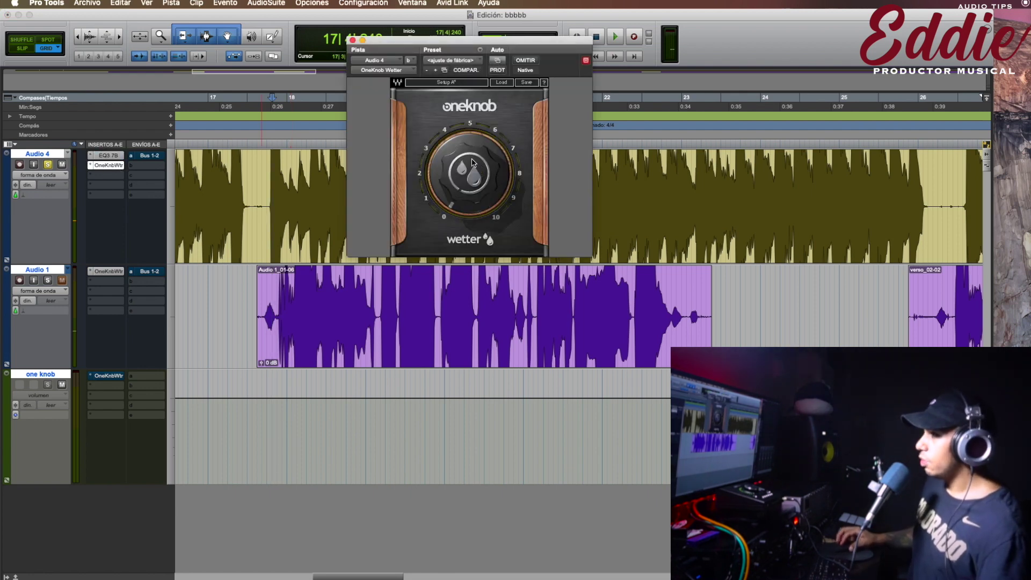
key(space)
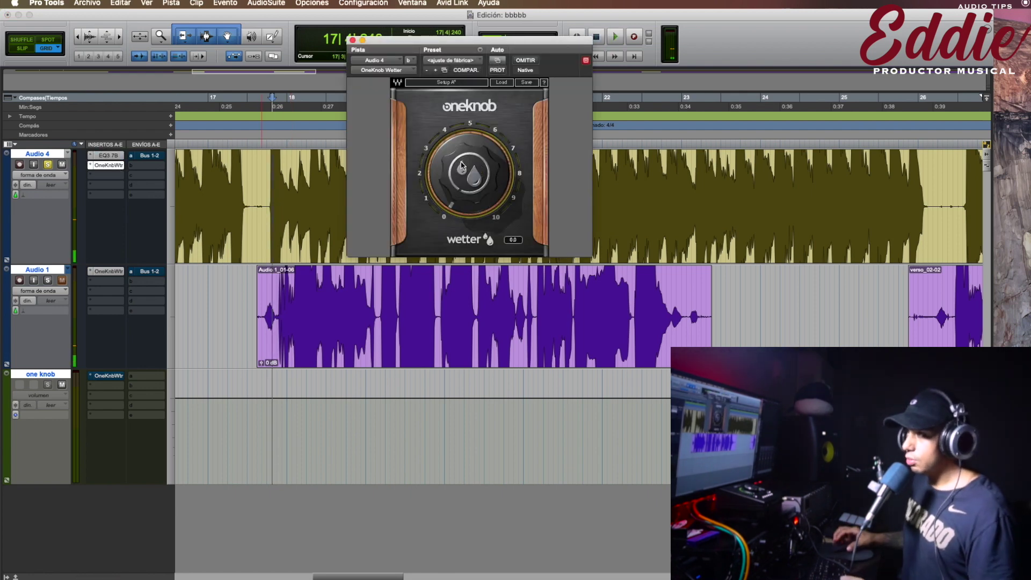
key(space)
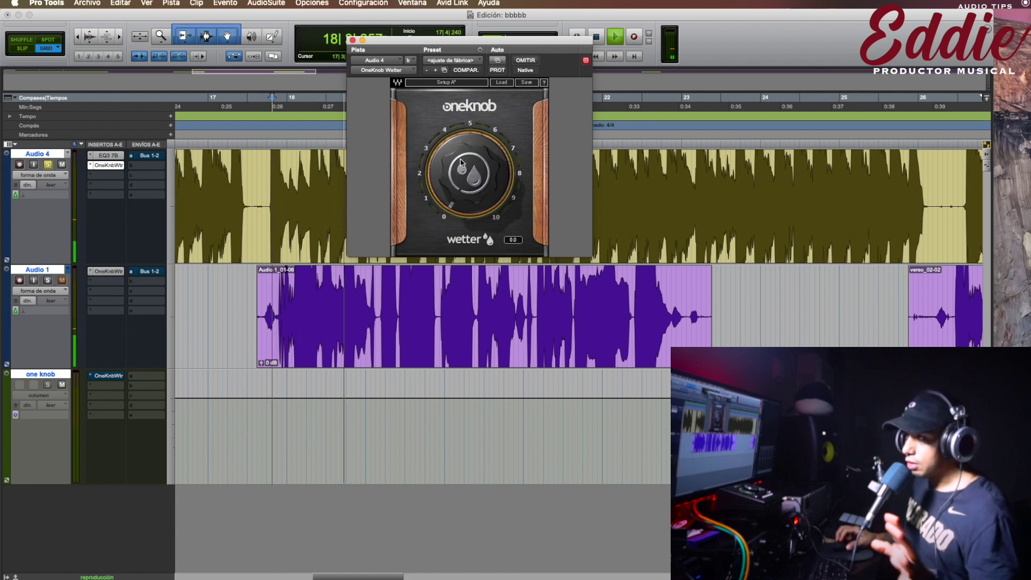
mouse_move(470, 178)
mouse_down()
mouse_move(471, 141)
mouse_move(465, 189)
mouse_up()
key(space)
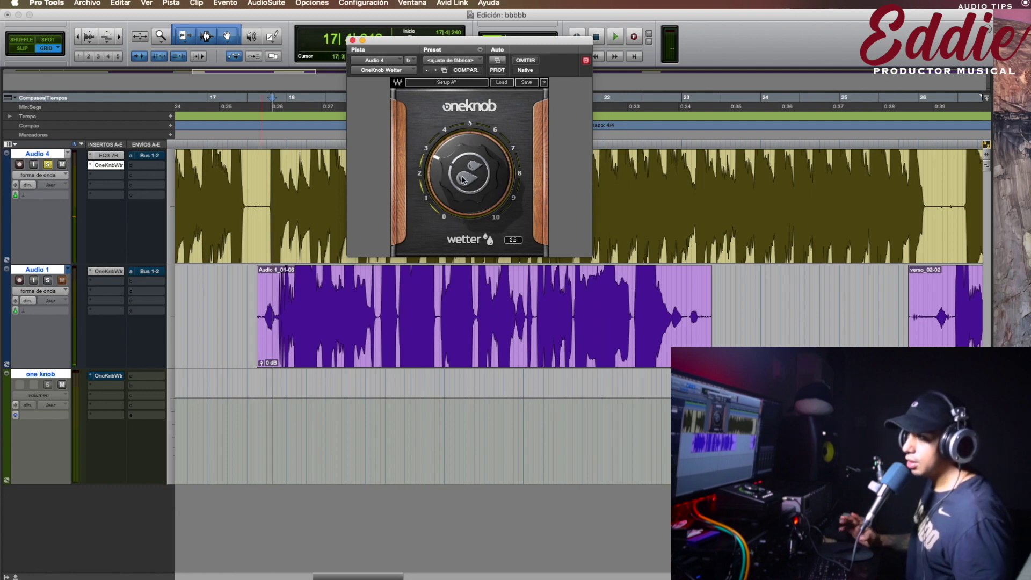
- Audition Audio 4 with the Wetter knob at 10.0 and with it brought back to about 2.9
key(space)
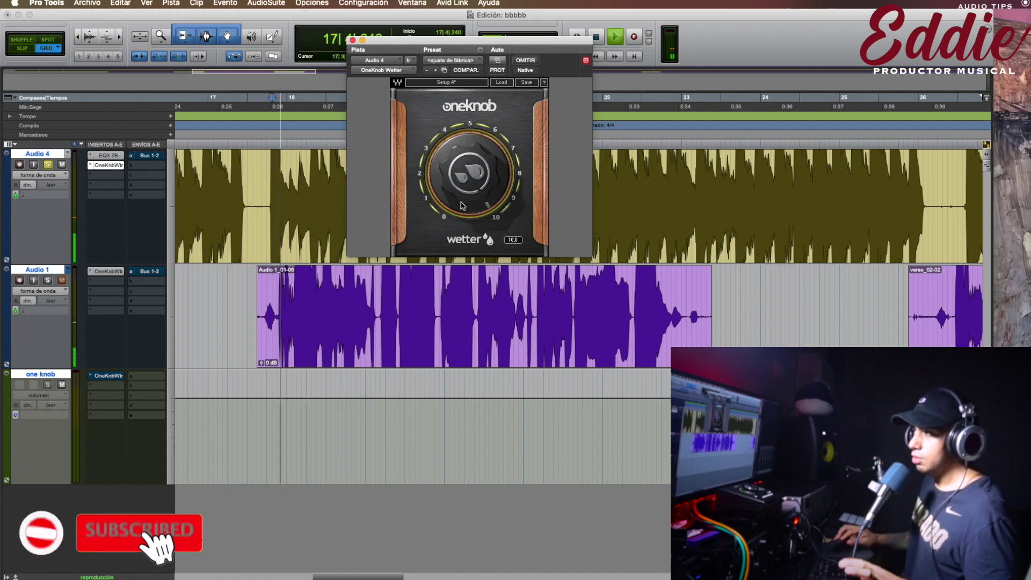
key(space)
key(space)
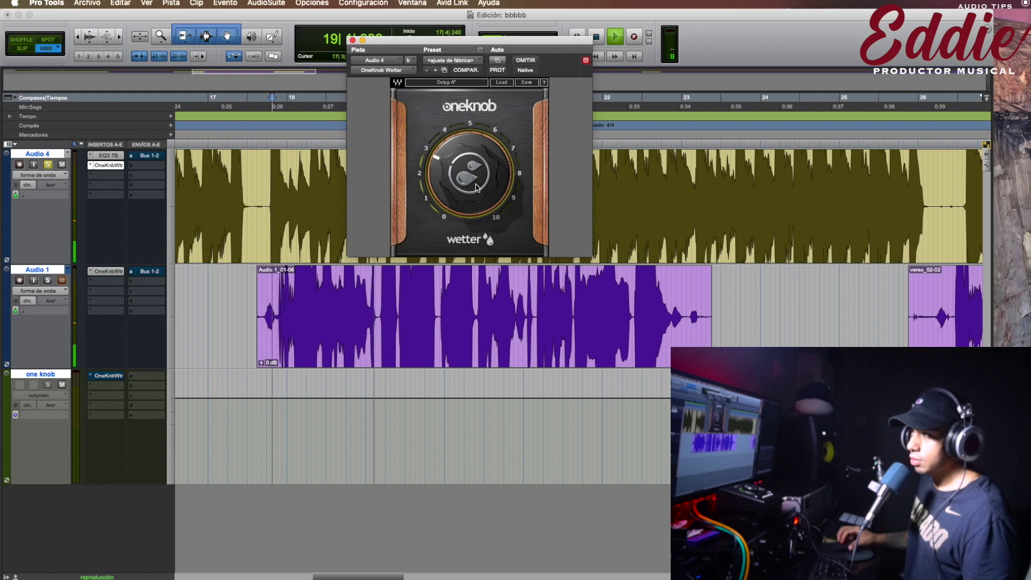
- Solo Audio 1 alongside Audio 4 to hear both tracks together, and close the Wetter plug-in
click(47, 279)
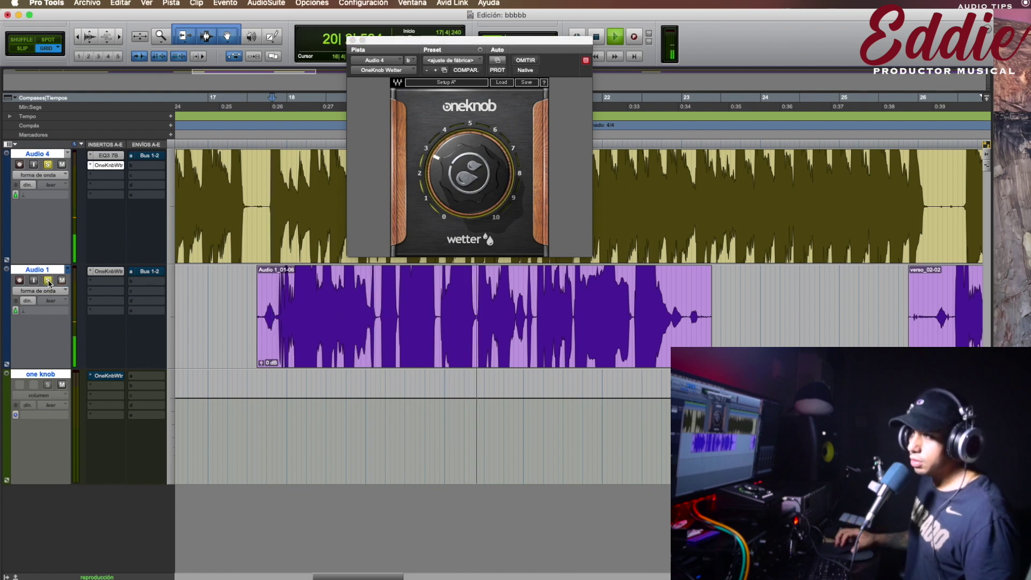
key(space)
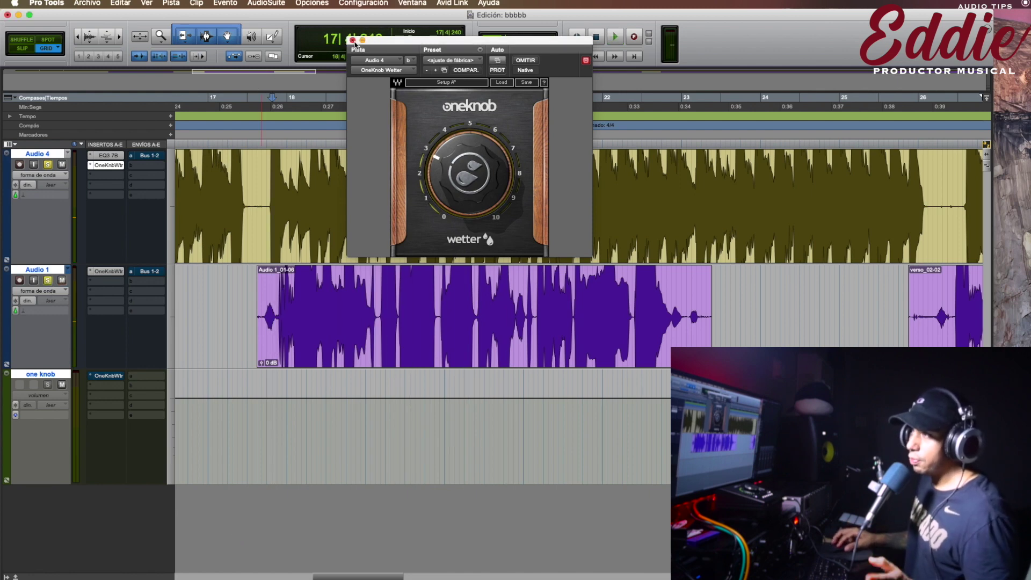
click(352, 40)
- Take Audio 4 out of solo and select only the one knob track
click(49, 165)
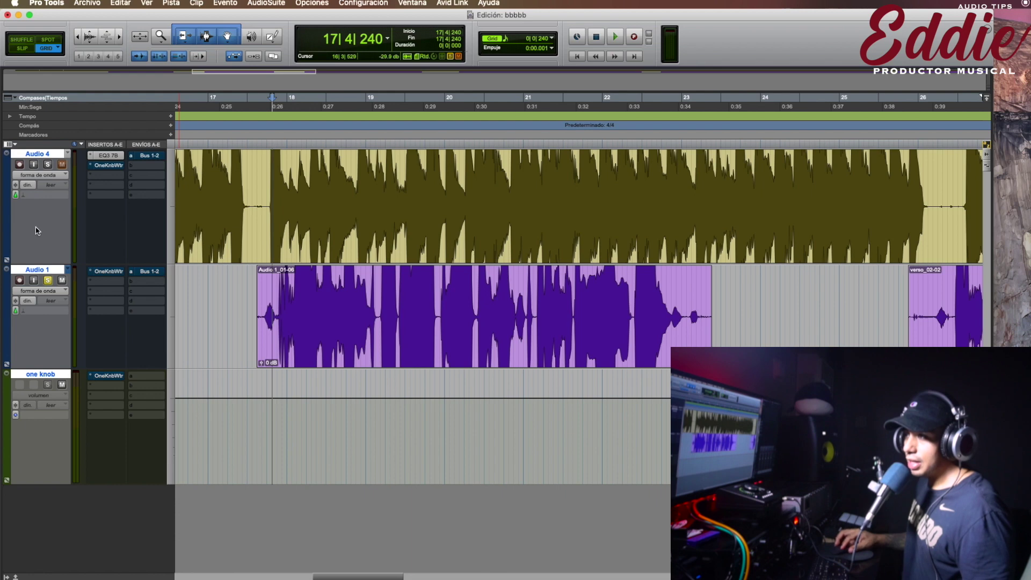
click(59, 374)
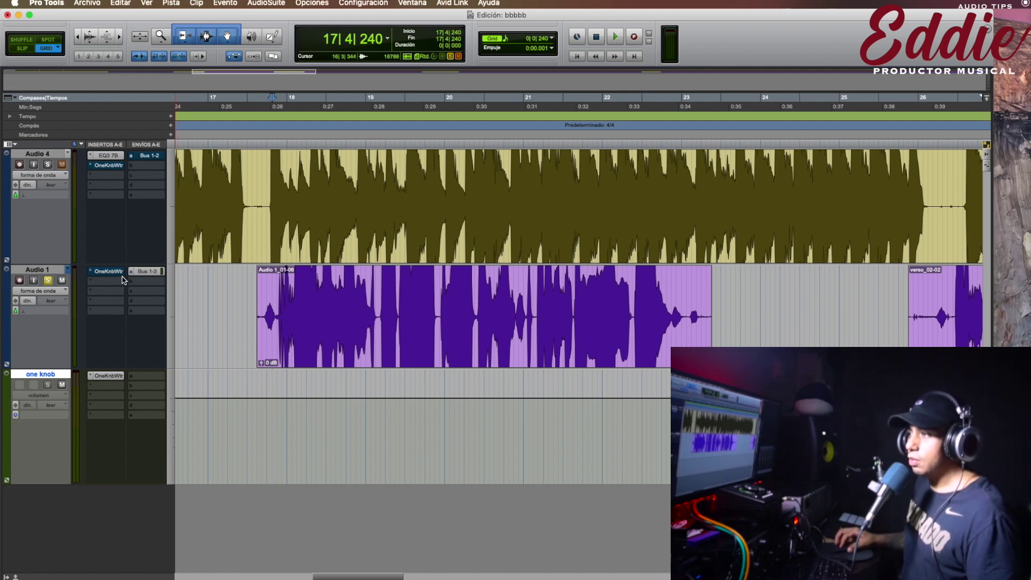
- Select the passage from 17|4|000 to 23|1|000 across the tracks and open the Bus 1-2 send of Audio 1
drag(269, 100, 682, 99)
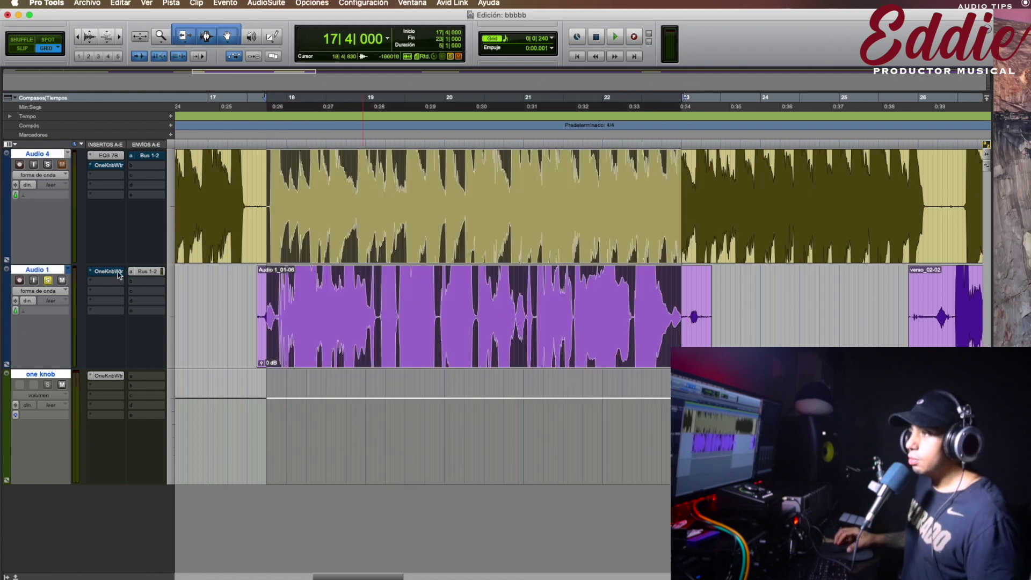
click(149, 273)
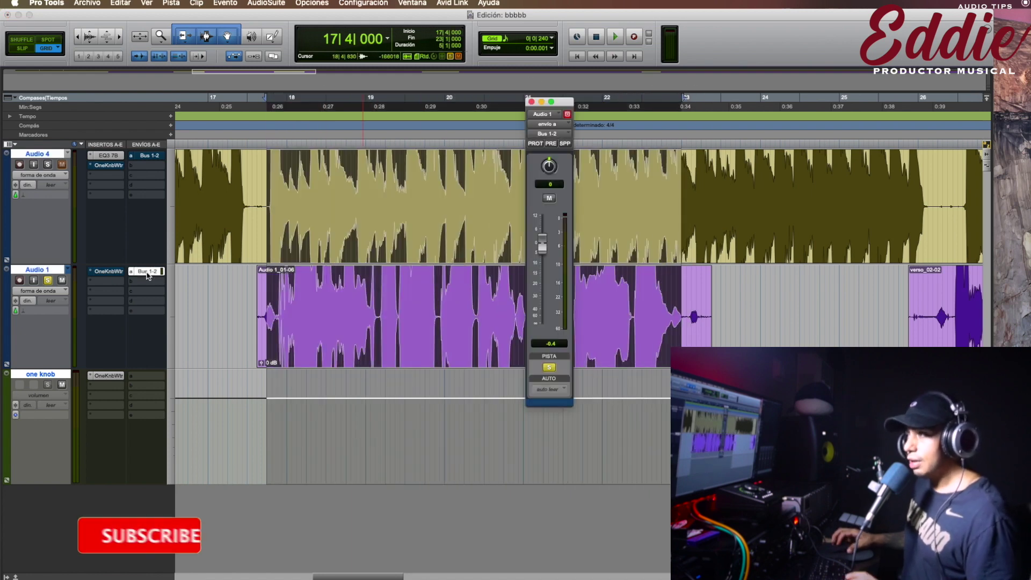
- Open OneKnob Wetter on the one knob track, turn its knob to 5.0, and close the plug-in
click(110, 376)
drag(470, 170, 469, 194)
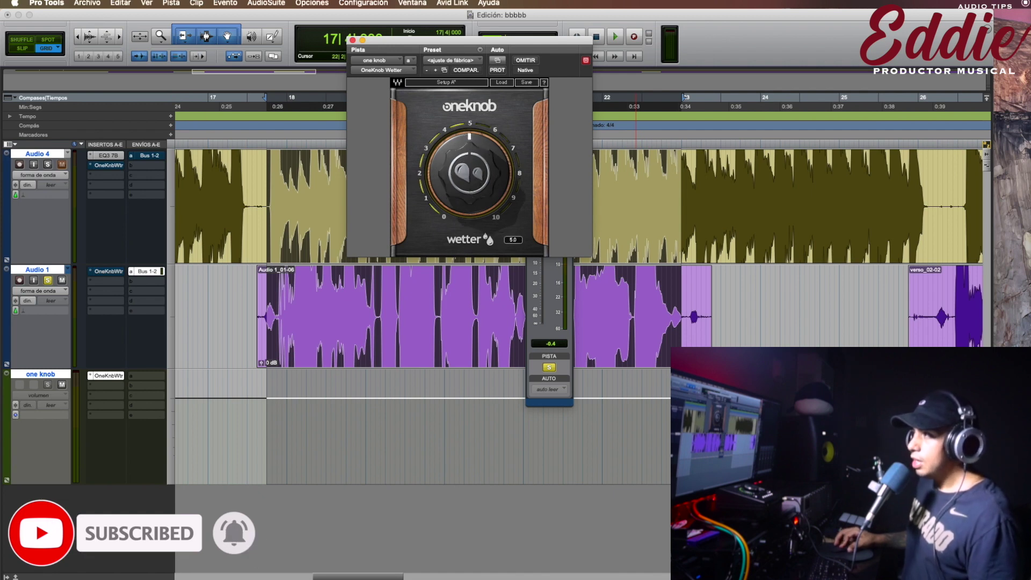
click(352, 40)
- Audition the selected passage twice through Audio 1's Bus 1-2 send with the send level at about -0.4
click(142, 271)
click(141, 273)
key(space)
mouse_move(541, 245)
mouse_down()
mouse_move(537, 367)
mouse_move(538, 244)
mouse_up()
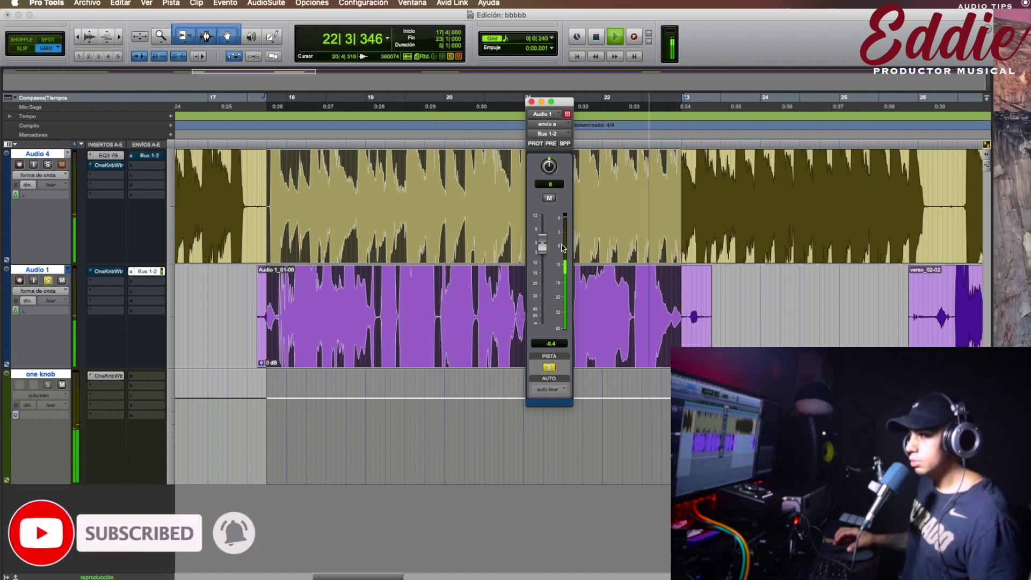
key(space)
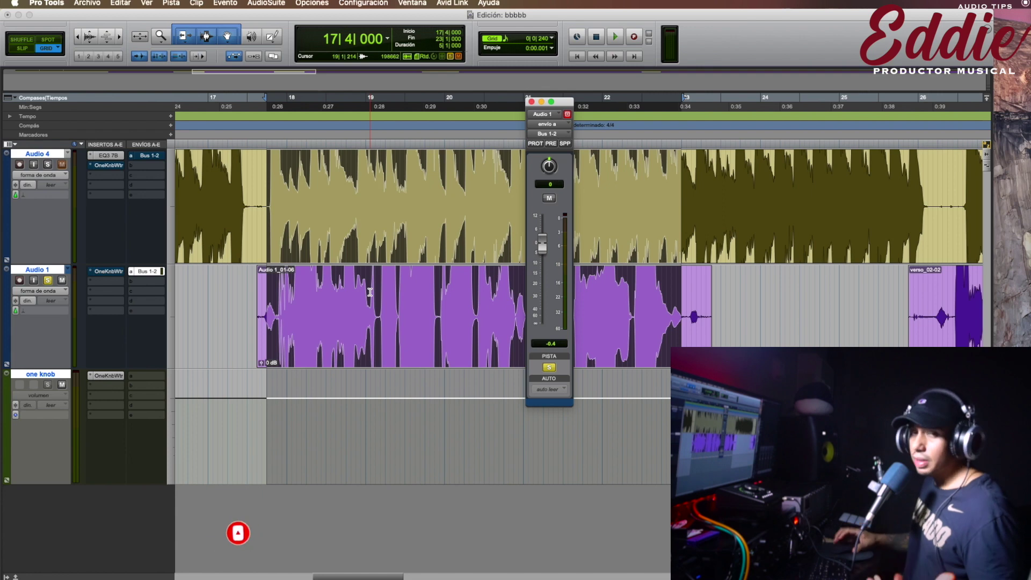
key(space)
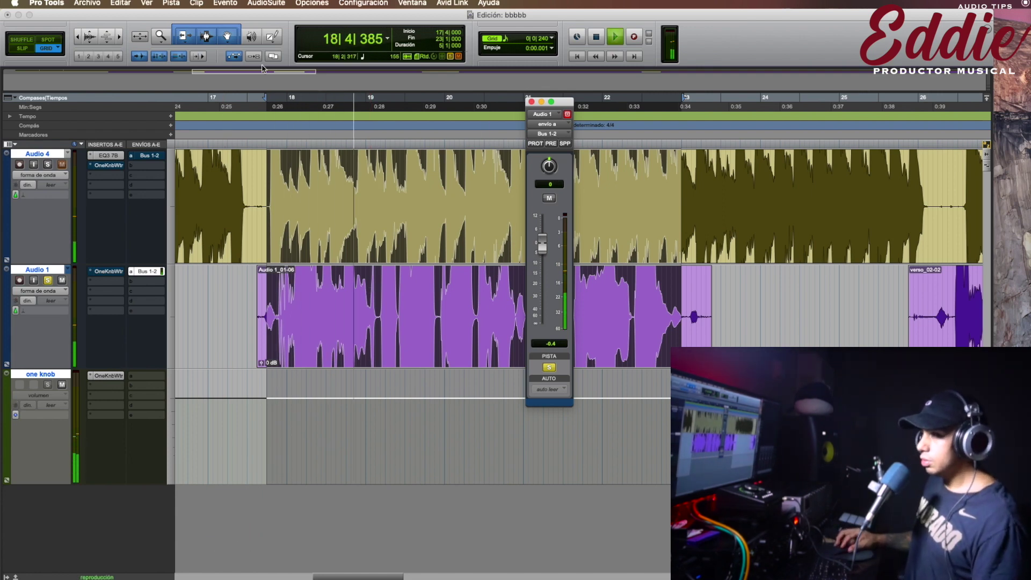
key(space)
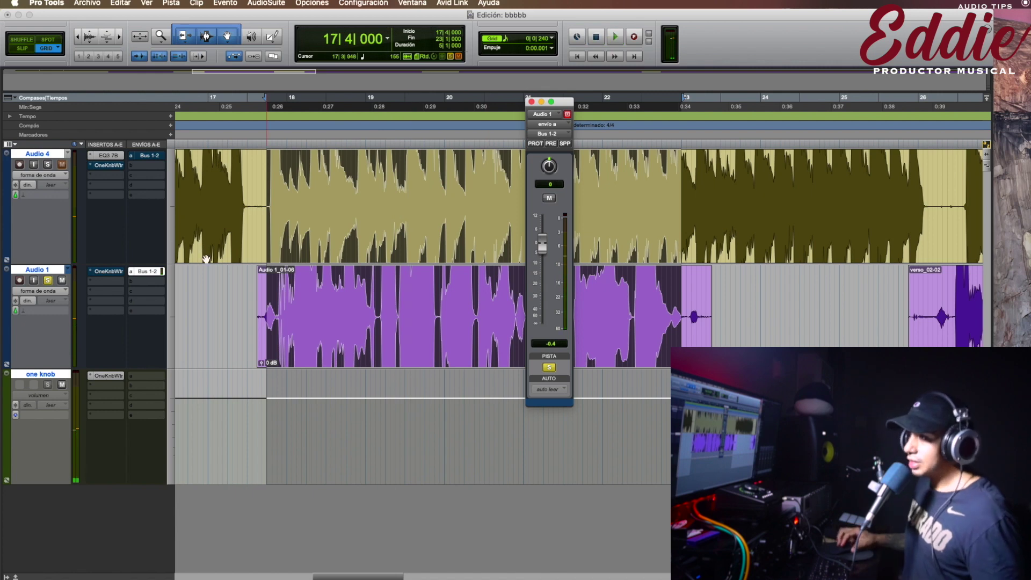
- Check the one knob track's Wetter plug-in, and audition the passage with Audio 1's send raised to about +3.6 and lowered to about -0.9
click(107, 376)
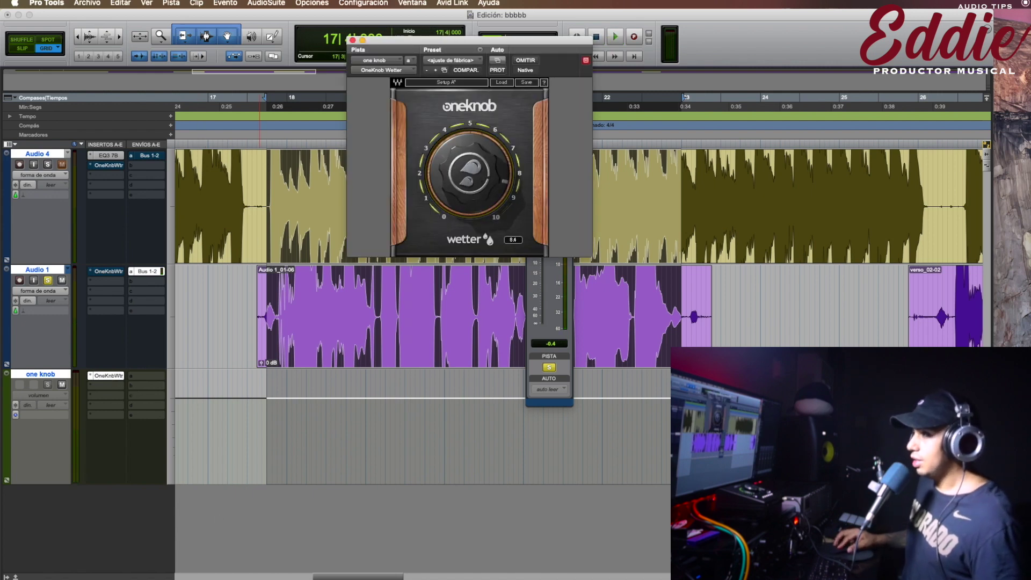
click(353, 41)
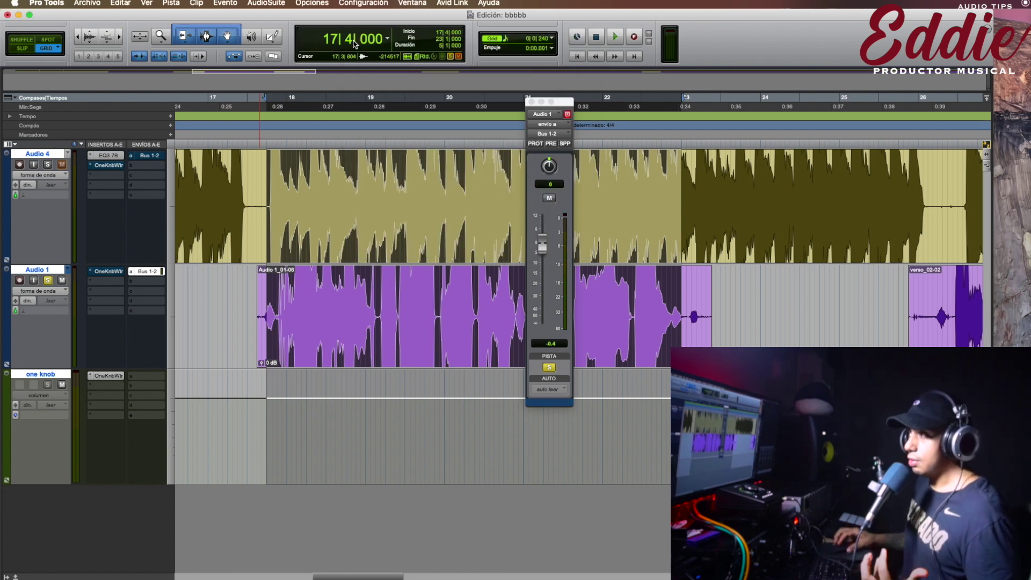
mouse_move(546, 244)
mouse_down()
mouse_move(543, 314)
mouse_move(541, 242)
mouse_up()
key(space)
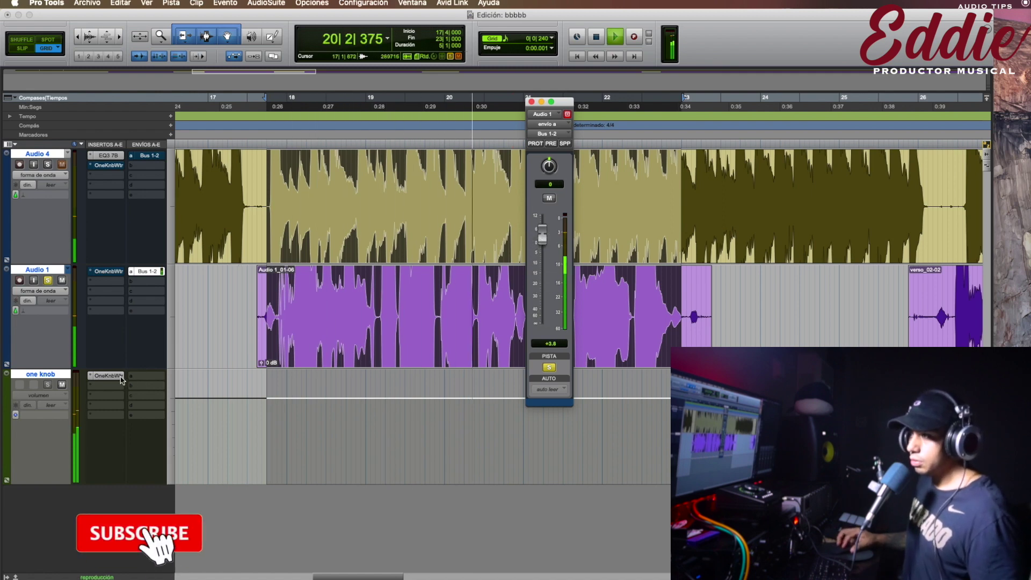
key(space)
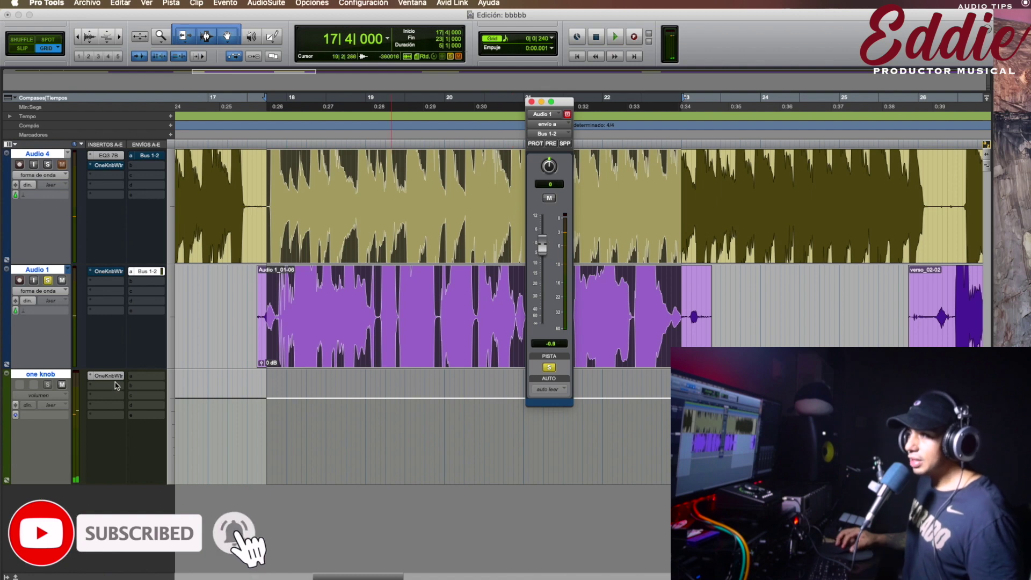
- With the one knob track's Wetter at 10.0, set Audio 1's send level to about +0.4 and audition the passage
click(114, 377)
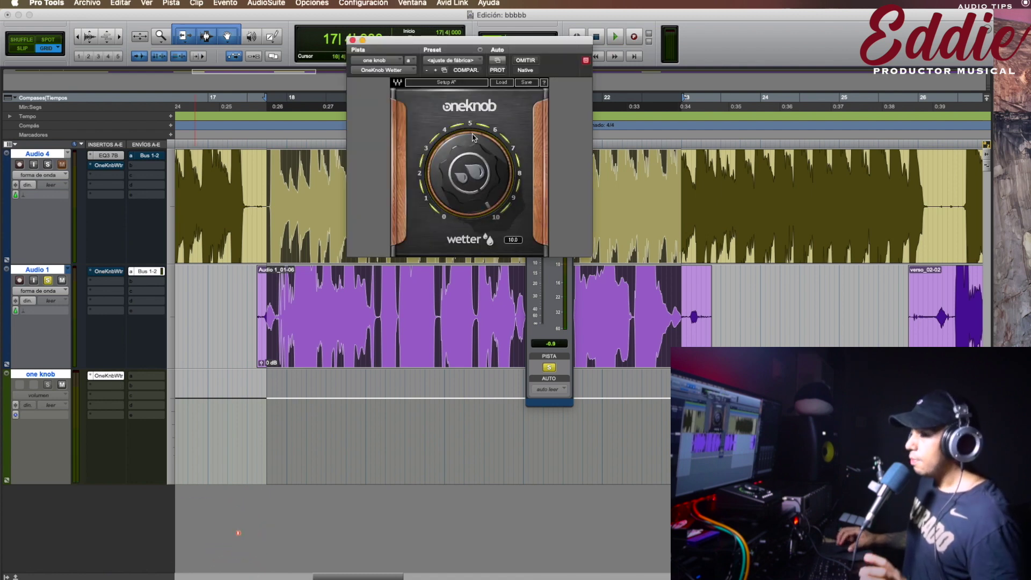
click(353, 40)
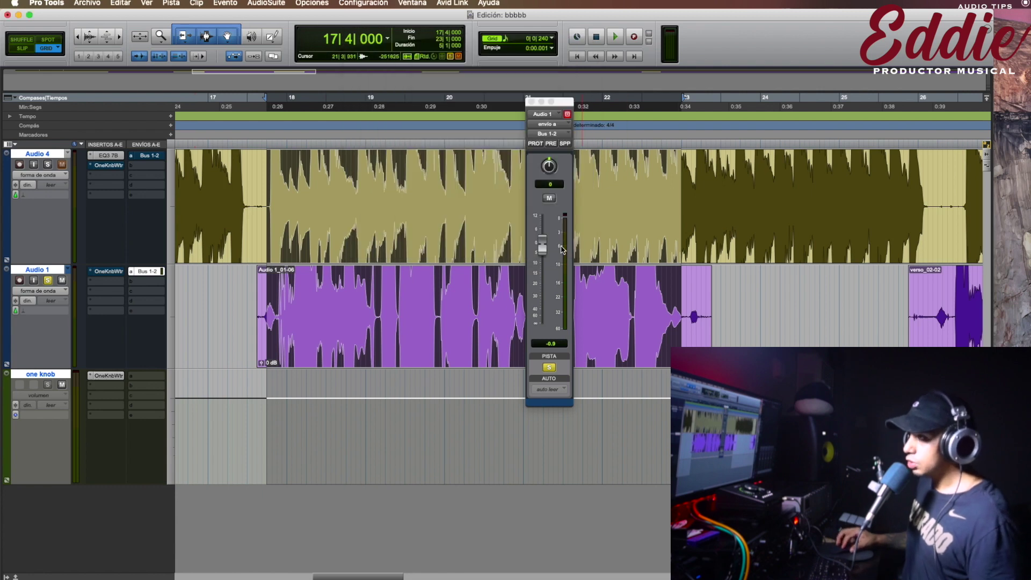
click(541, 246)
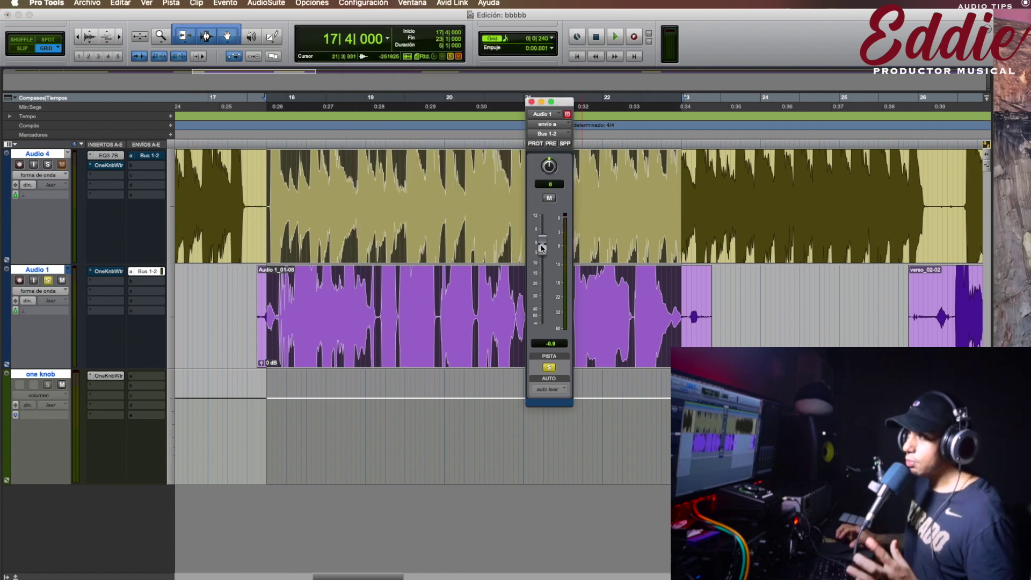
mouse_move(542, 247)
mouse_down()
mouse_move(545, 311)
mouse_move(537, 249)
mouse_up()
key(space)
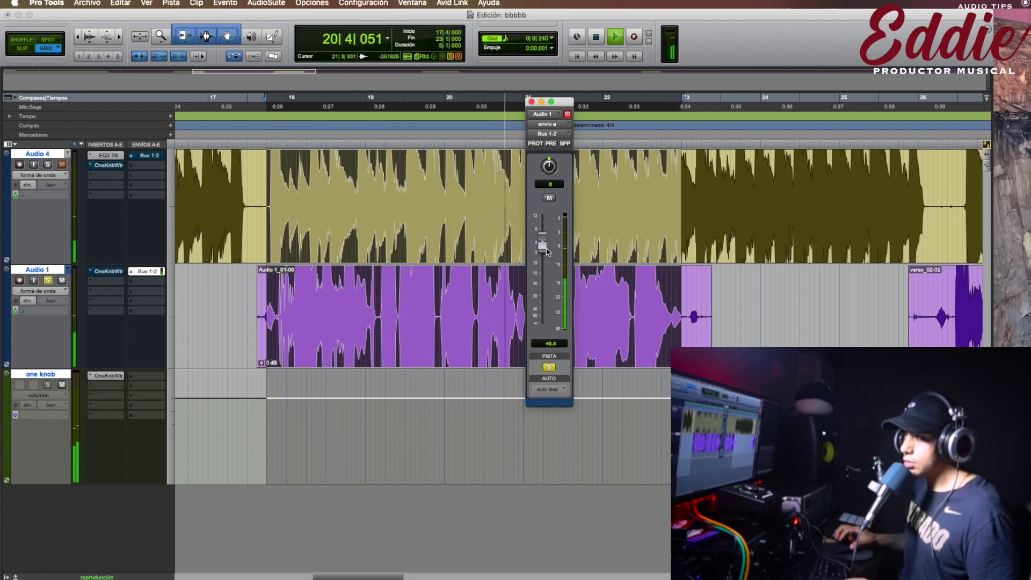
key(space)
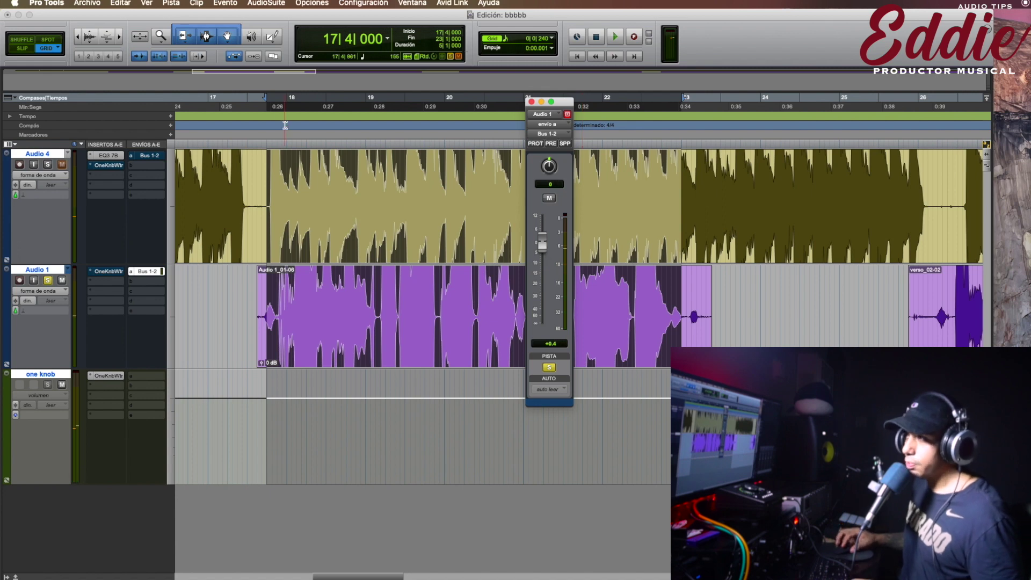
- Move the start of the selection to 17|4|240 and audition the passage from there
click(269, 97)
key(space)
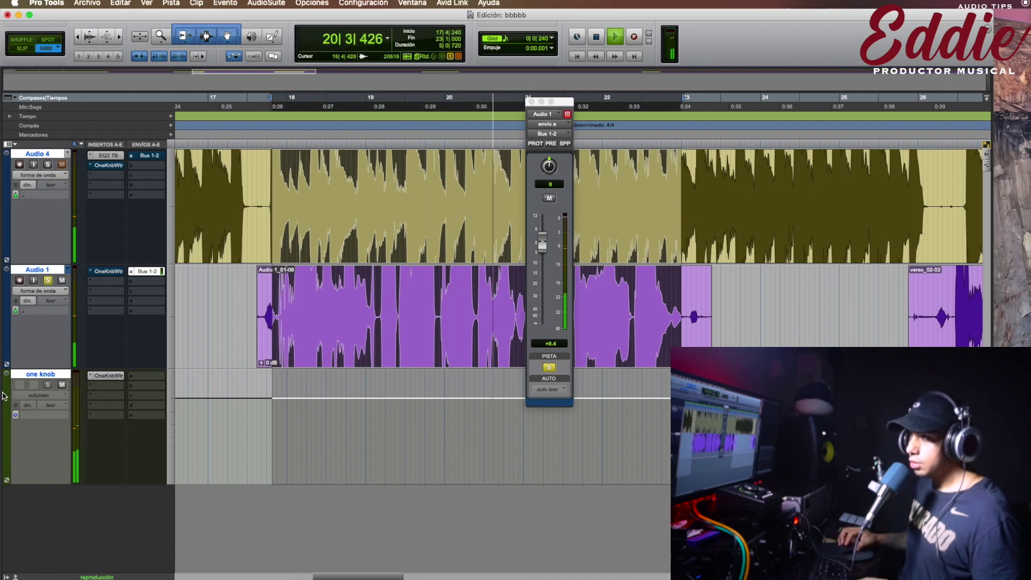
key(space)
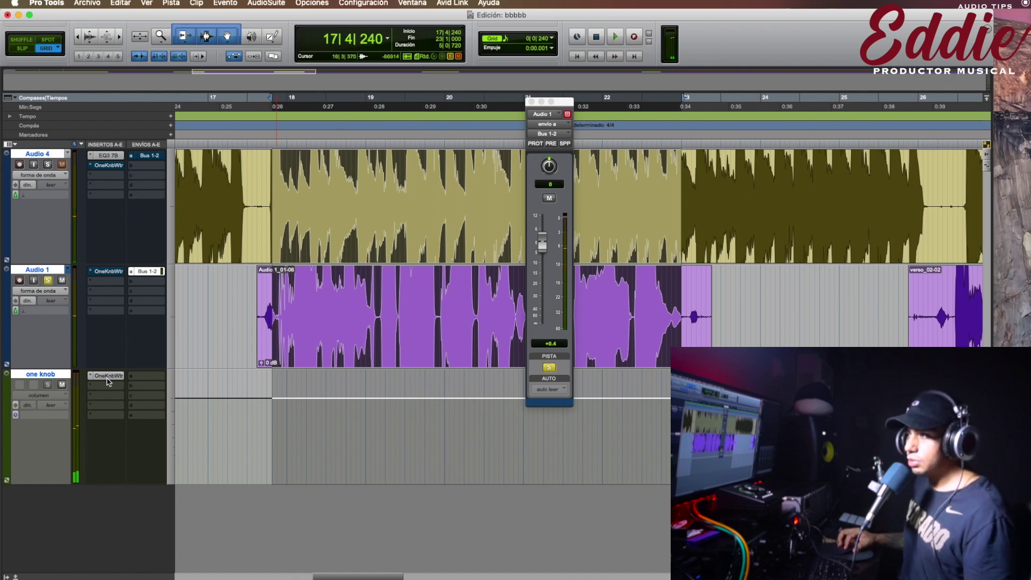
- Mute Audio 1's Bus 1-2 send and raise the OneKnob Wetter insert on Audio 1 to 10.0
super+click(146, 271)
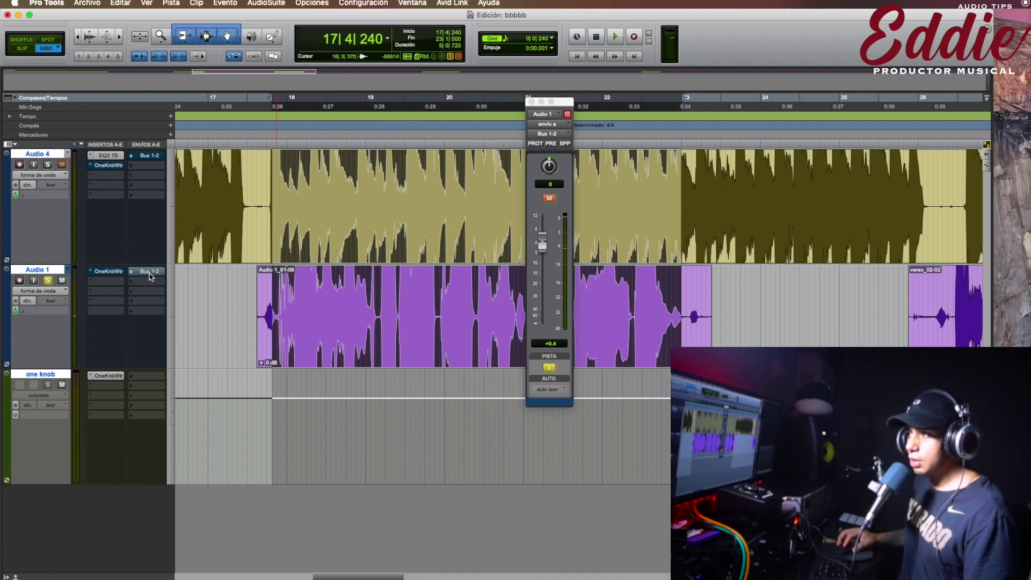
click(110, 271)
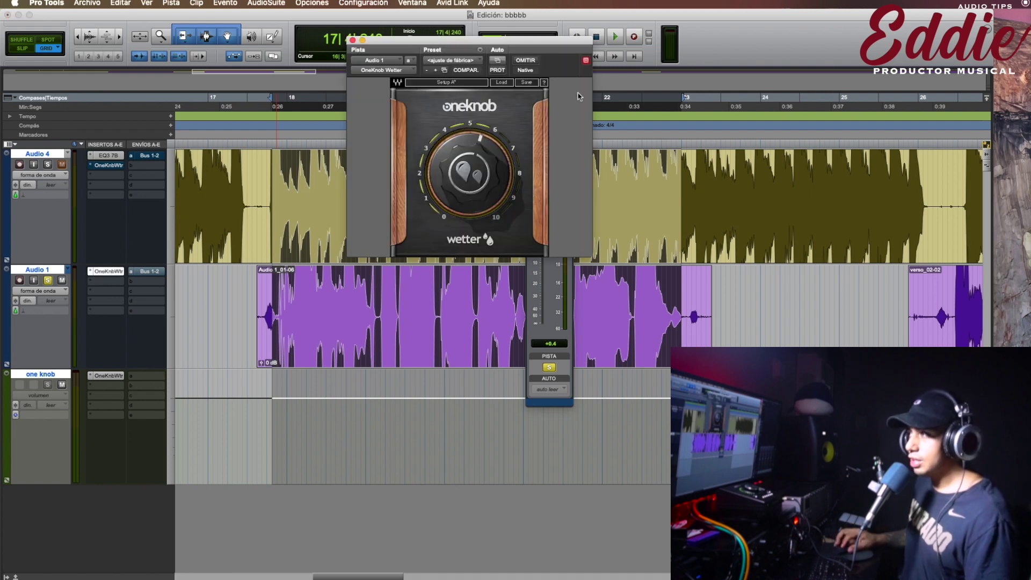
drag(472, 204, 472, 166)
- Audition the passage three times with the Wetter insert on Audio 1 at 10.0 and its send muted
key(space)
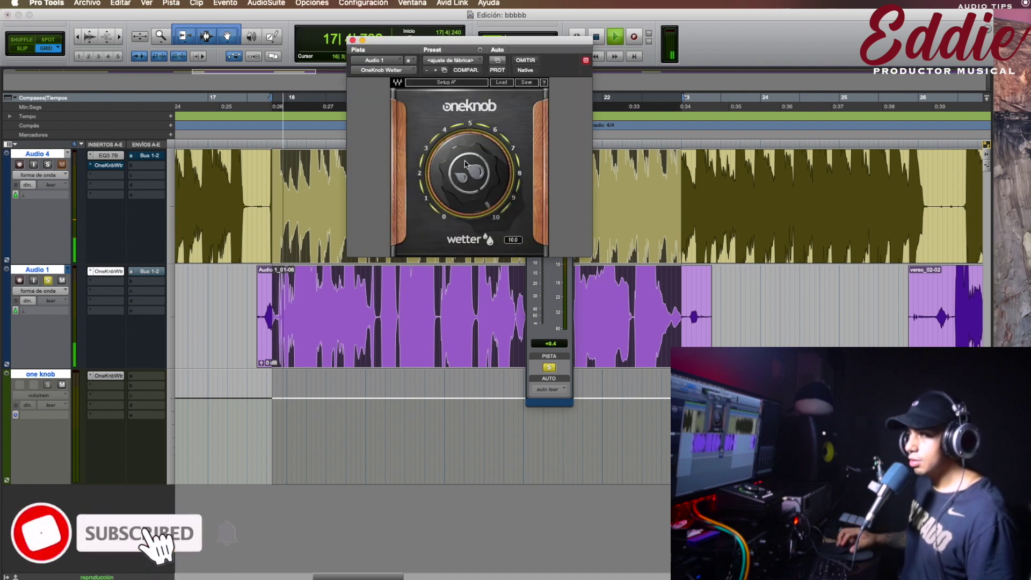
key(space)
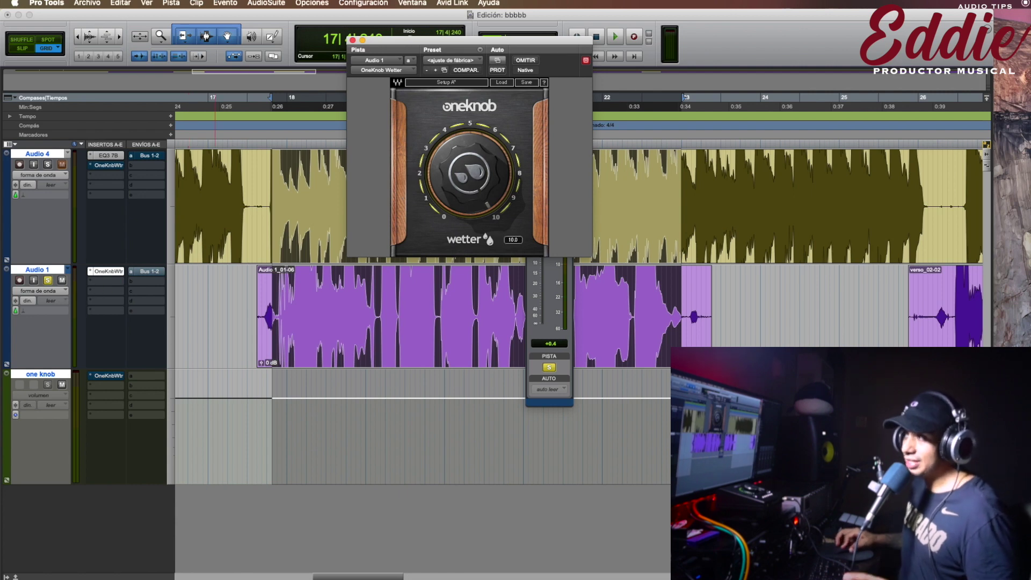
key(space)
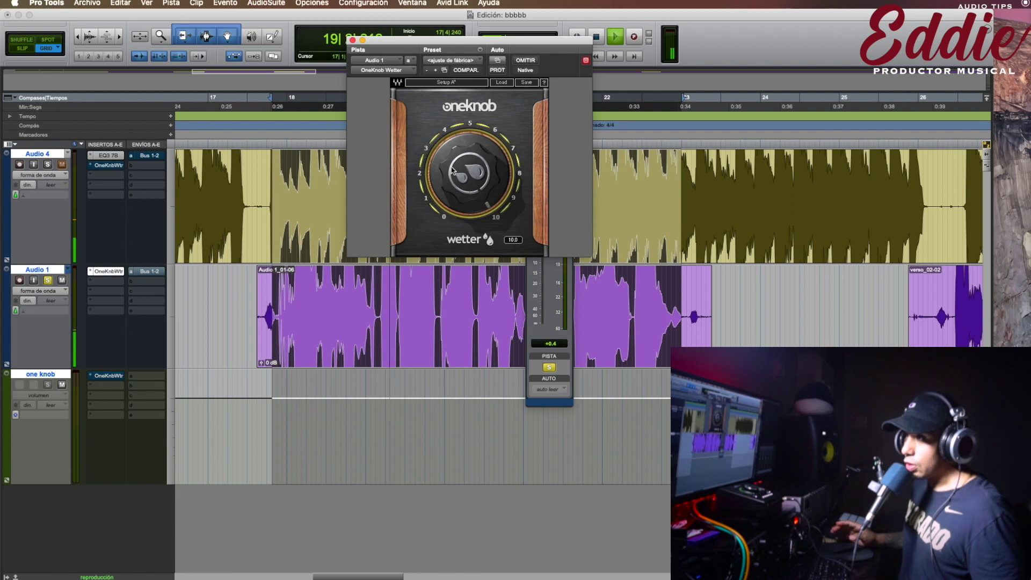
key(space)
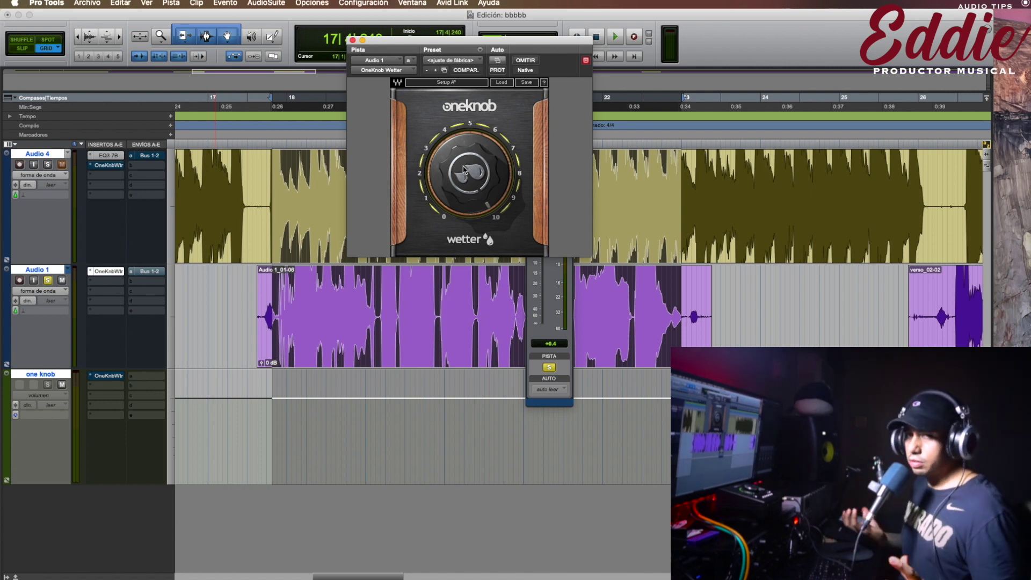
key(space)
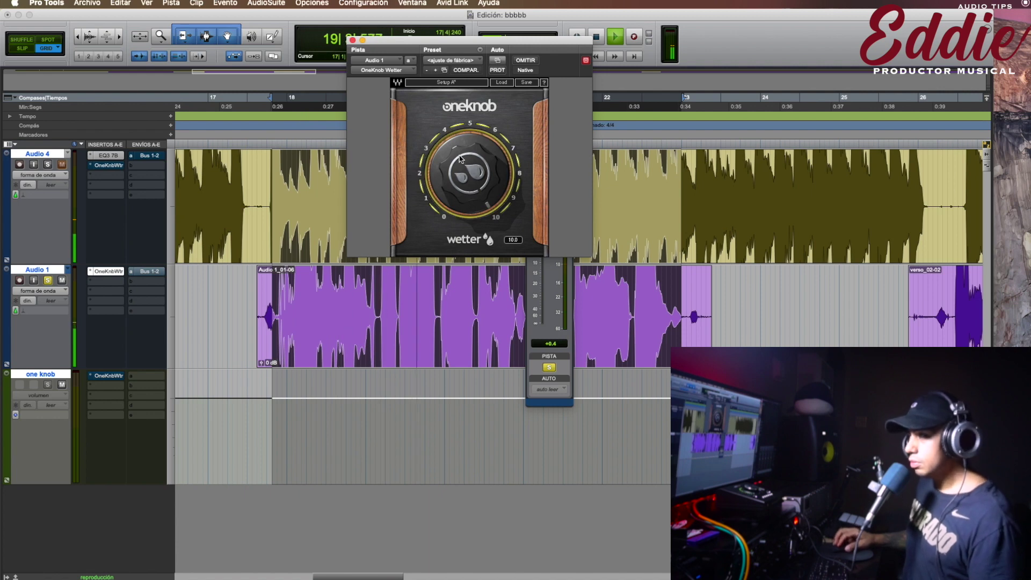
key(space)
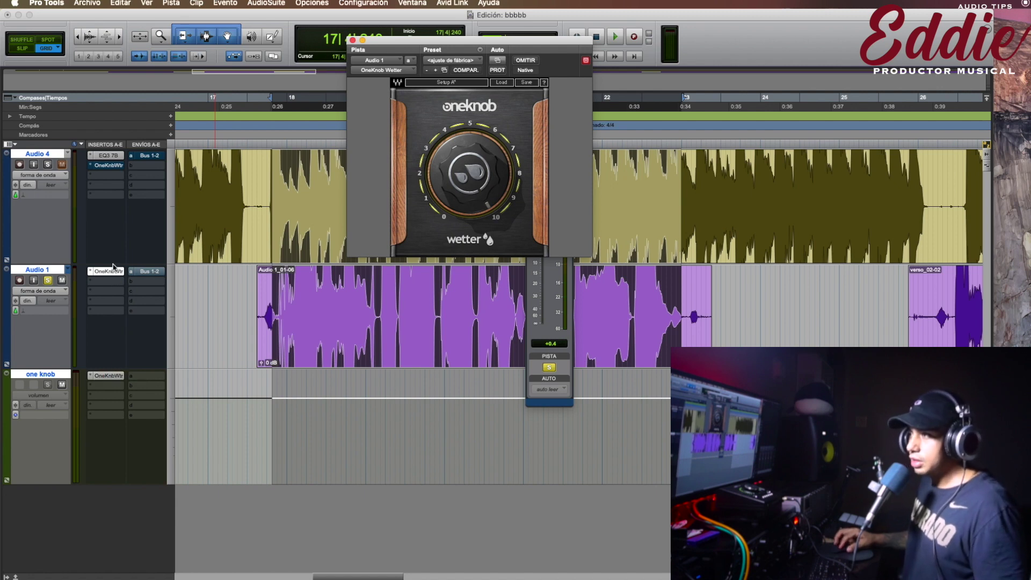
- Bypass the Wetter insert on Audio 1, and open the one knob track's Wetter to check its setting before closing it
click(104, 280)
click(83, 281)
click(106, 376)
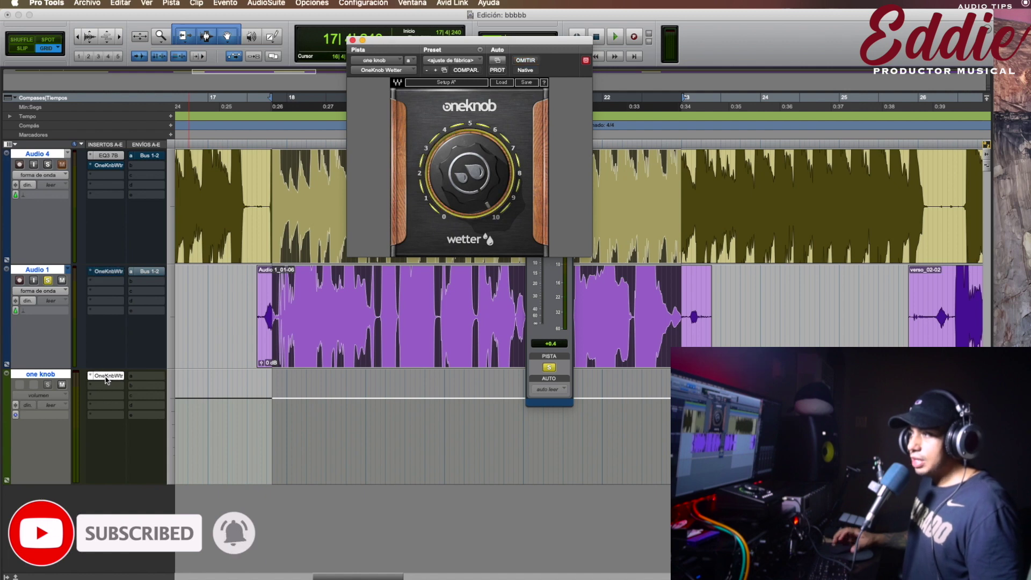
mouse_move(469, 173)
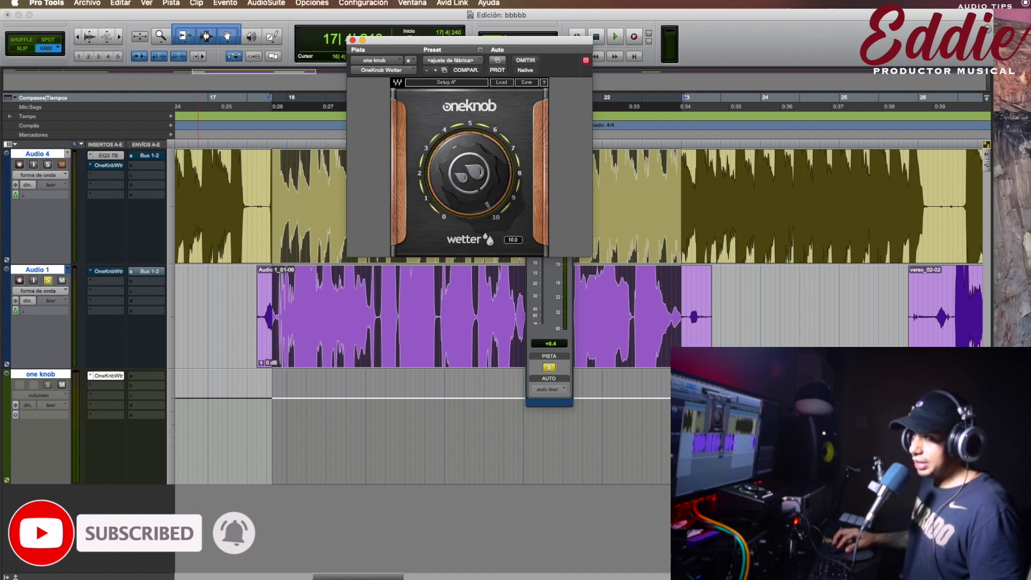
click(351, 42)
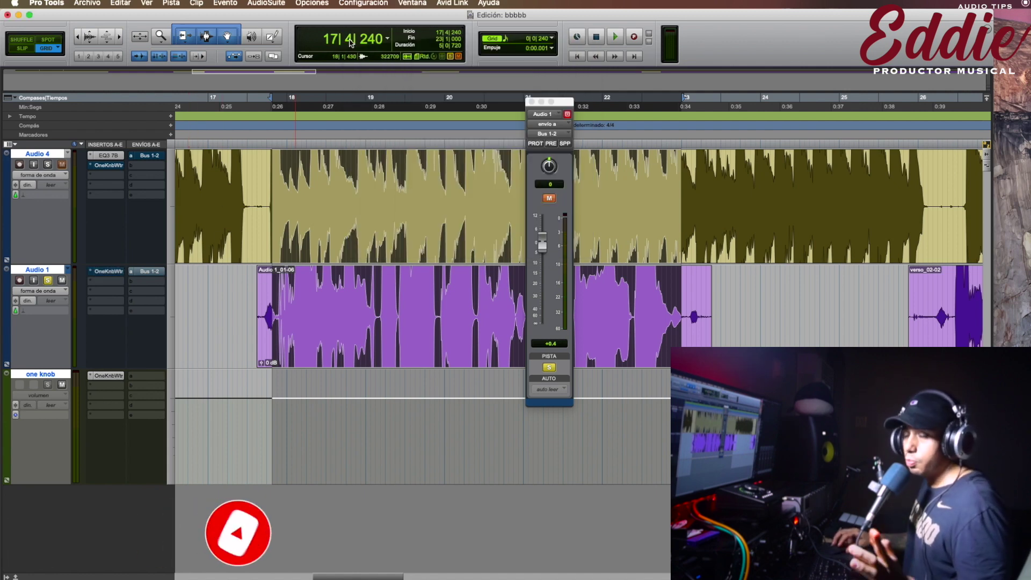
- Unmute Audio 1's Bus 1-2 send and audition the passage twice with the reverb coming from the one knob track
click(150, 272)
click(150, 272)
key(space)
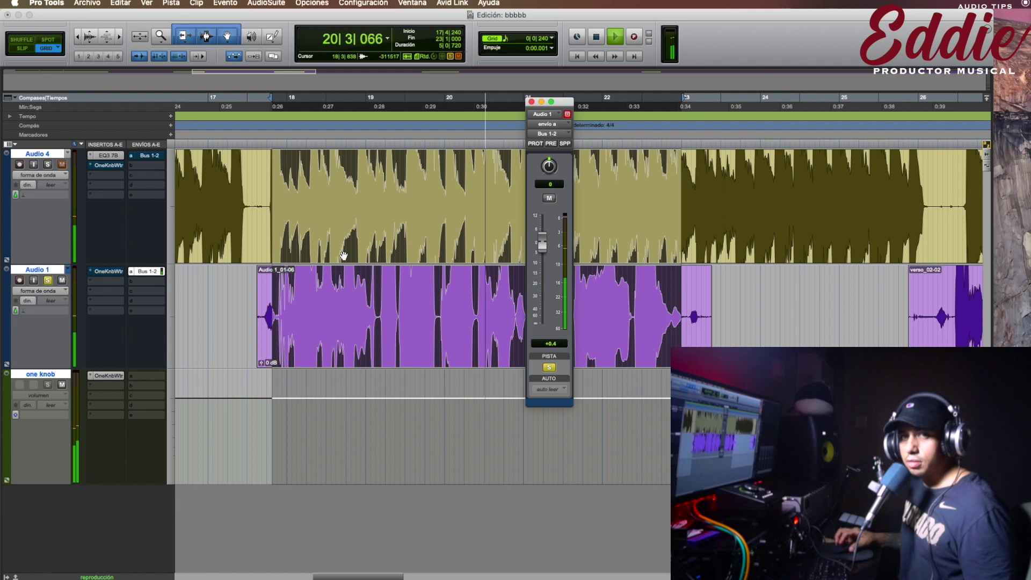
key(space)
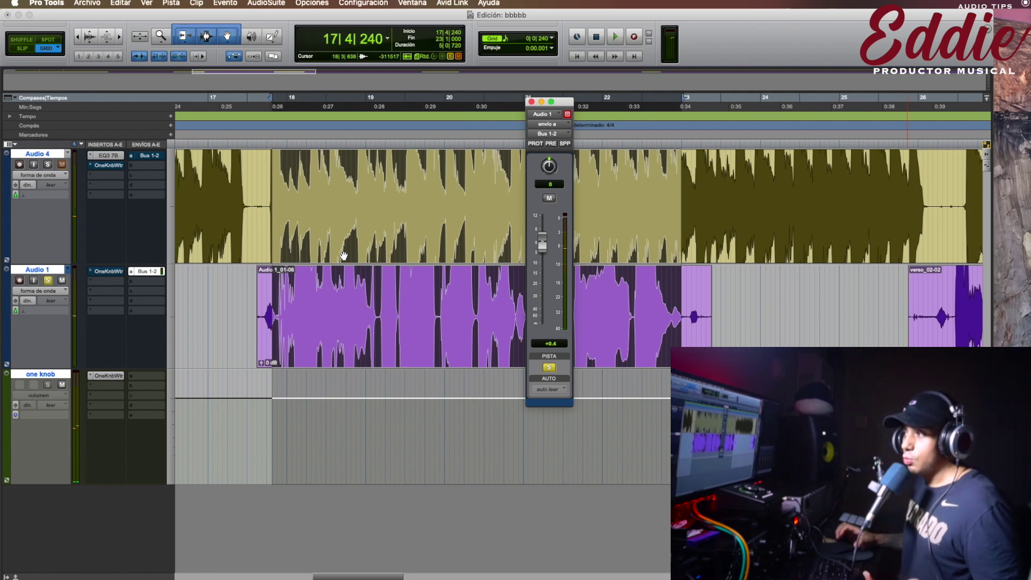
key(space)
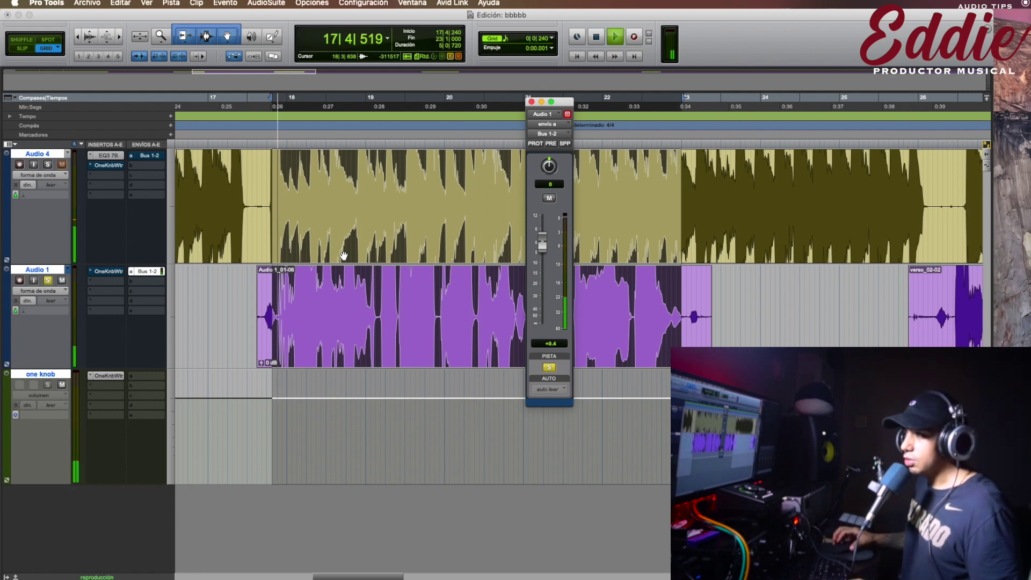
key(space)
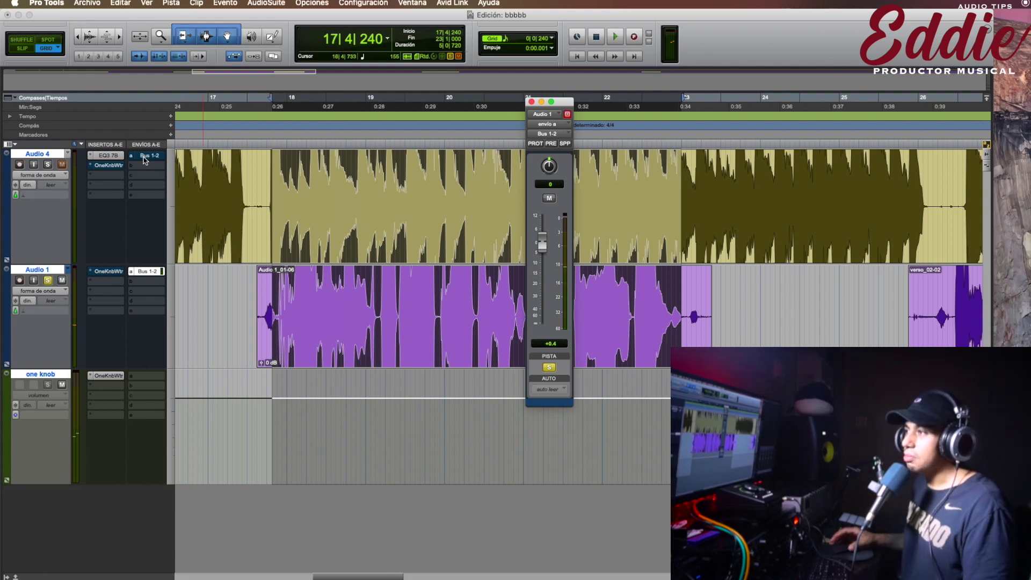
- Solo Audio 4 and take Audio 1 out of solo
click(42, 166)
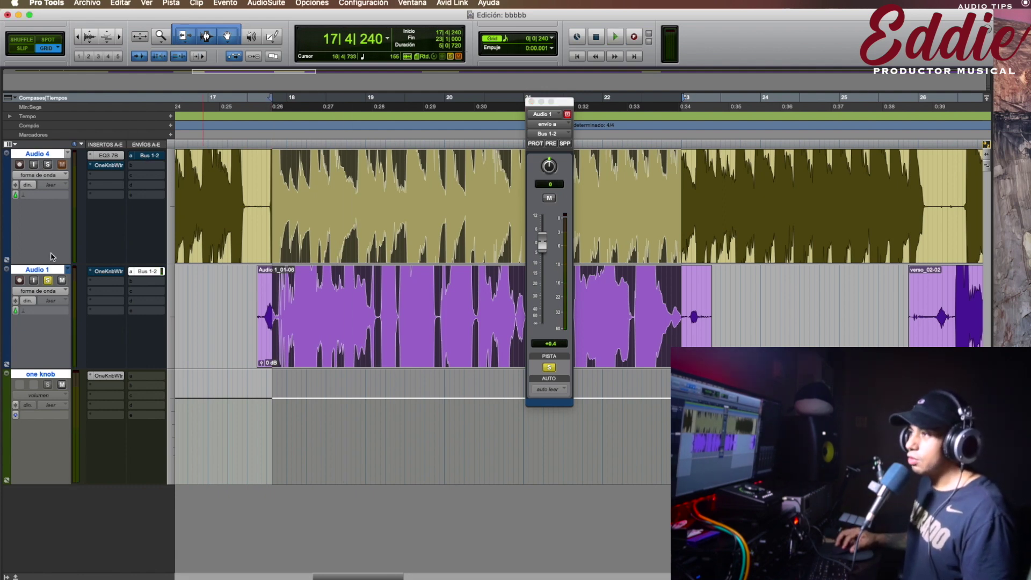
click(47, 279)
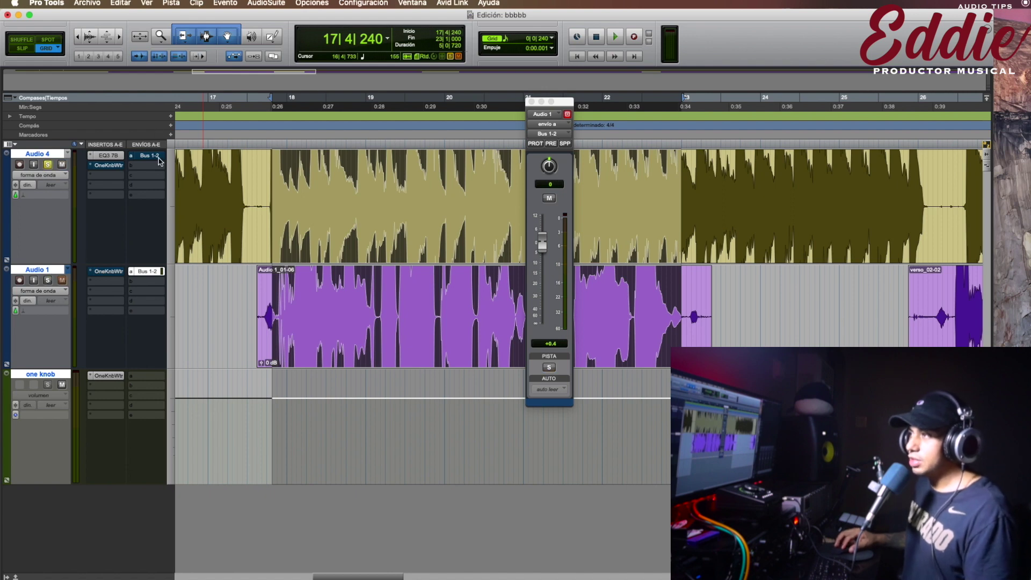
- Open Audio 4's Bus 1-2 send and raise its level to +2.8 while auditioning the soloed track
click(158, 161)
key(space)
click(542, 246)
drag(542, 246, 542, 241)
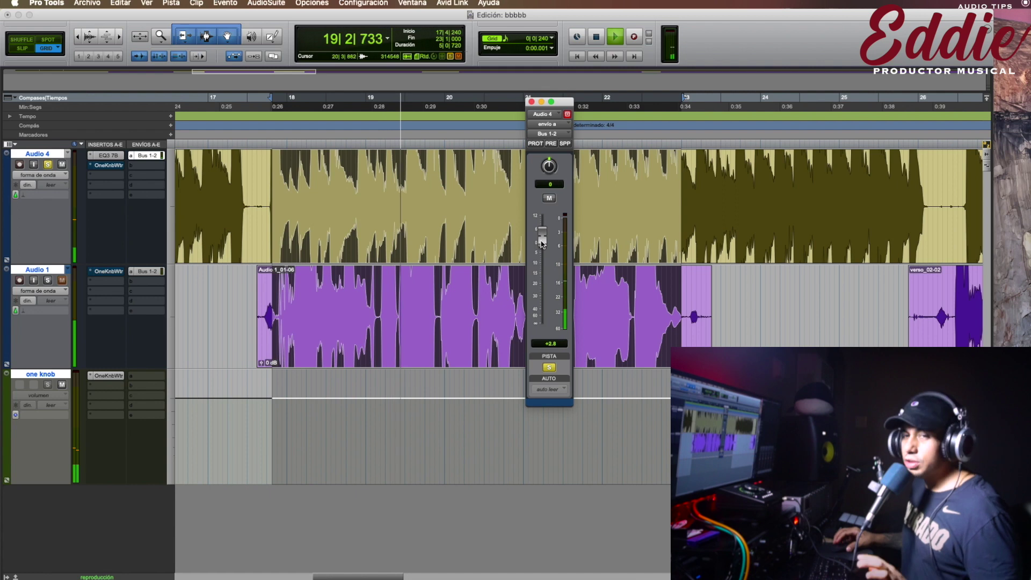
key(space)
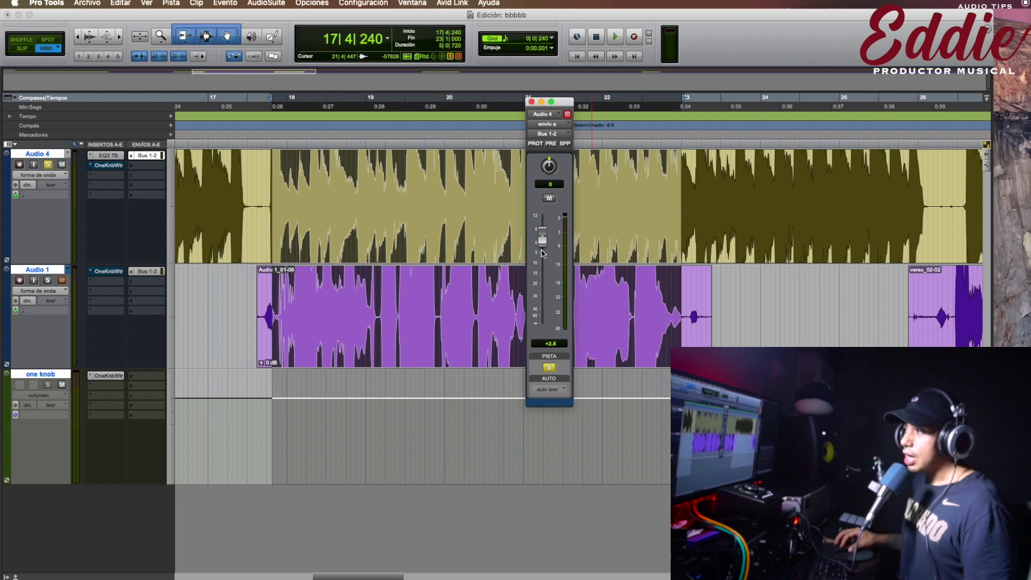
- Audition Audio 4 with the one knob track's Wetter open, trying 0.8 on the knob and send levels of -7.0 and -2.7
drag(541, 238, 544, 257)
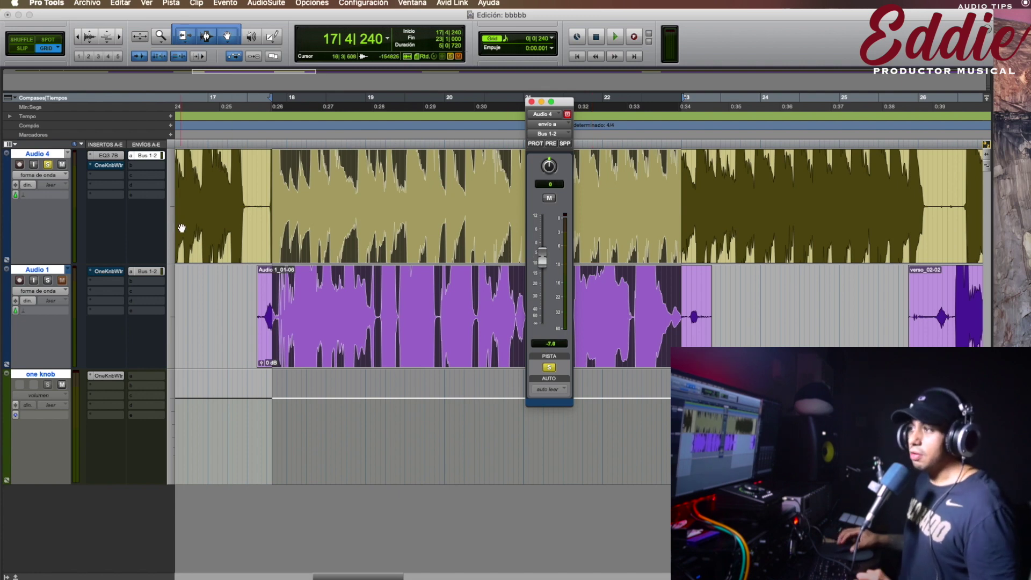
click(108, 376)
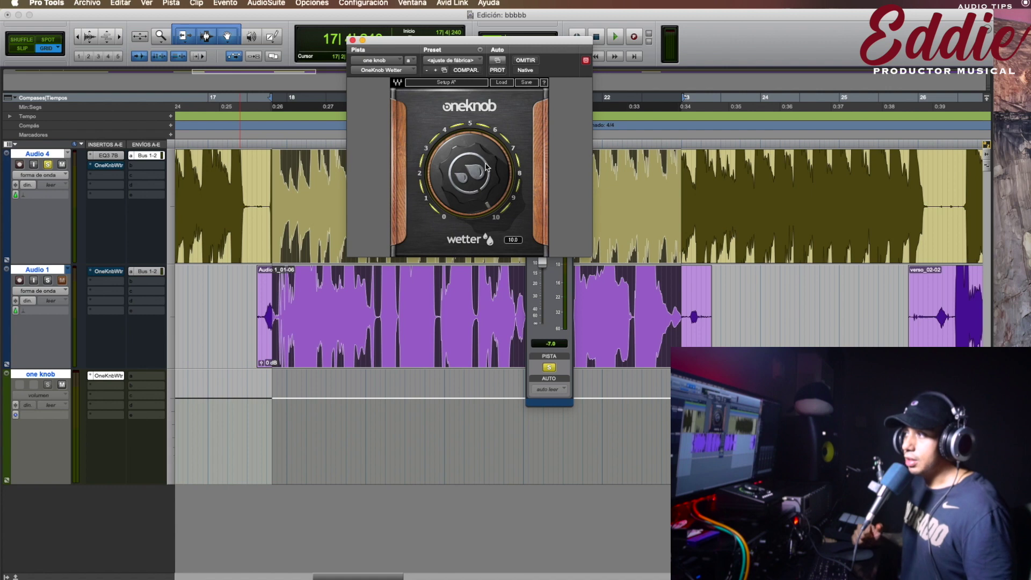
drag(469, 173, 540, 266)
key(space)
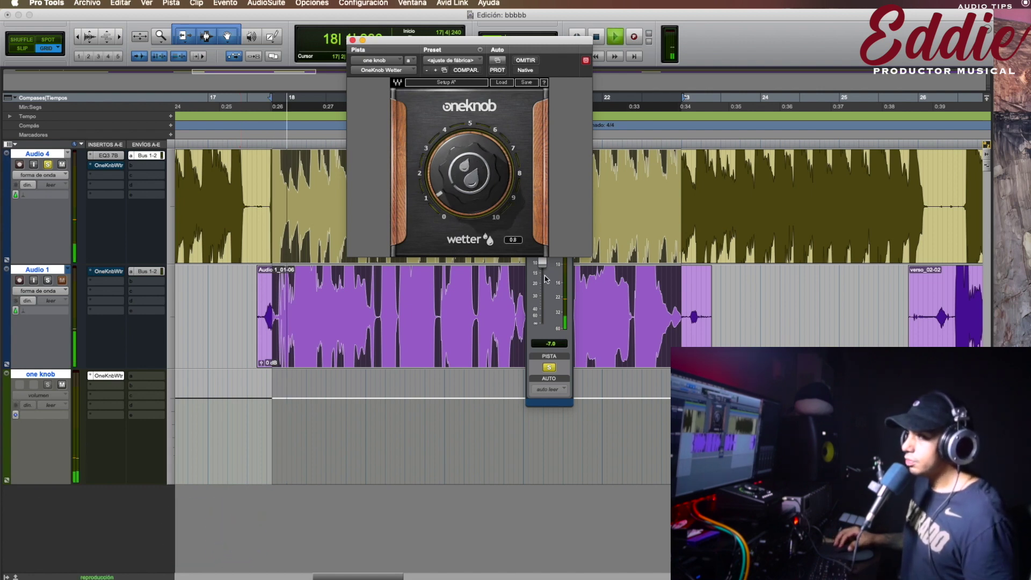
click(545, 330)
drag(541, 260, 541, 250)
key(space)
- Solo Audio 1 instead of Audio 4, and trim the start of the Audio 1_01-06 clip slightly inward
click(48, 159)
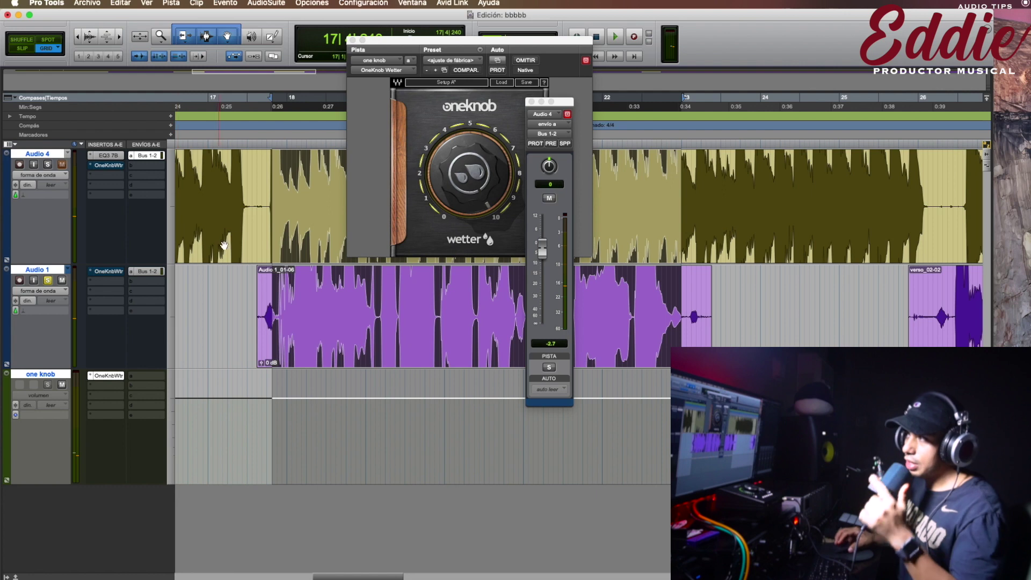
mouse_move(504, 162)
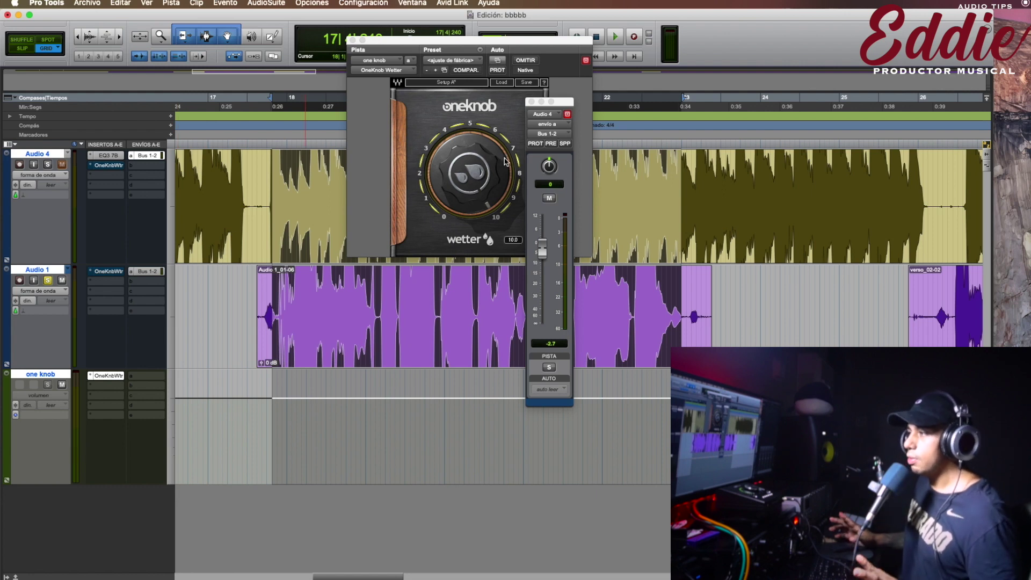
click(261, 300)
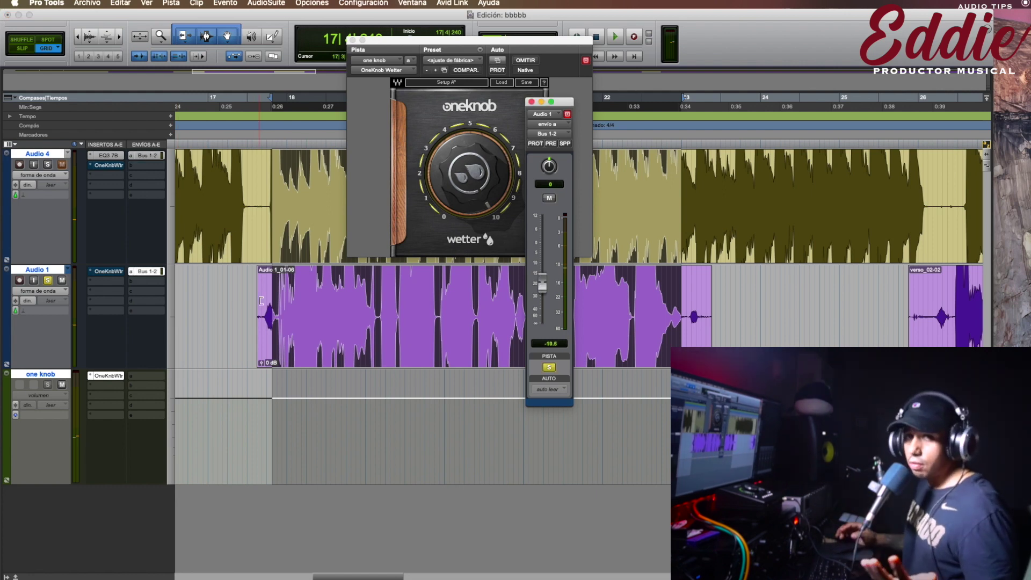
drag(261, 300, 279, 297)
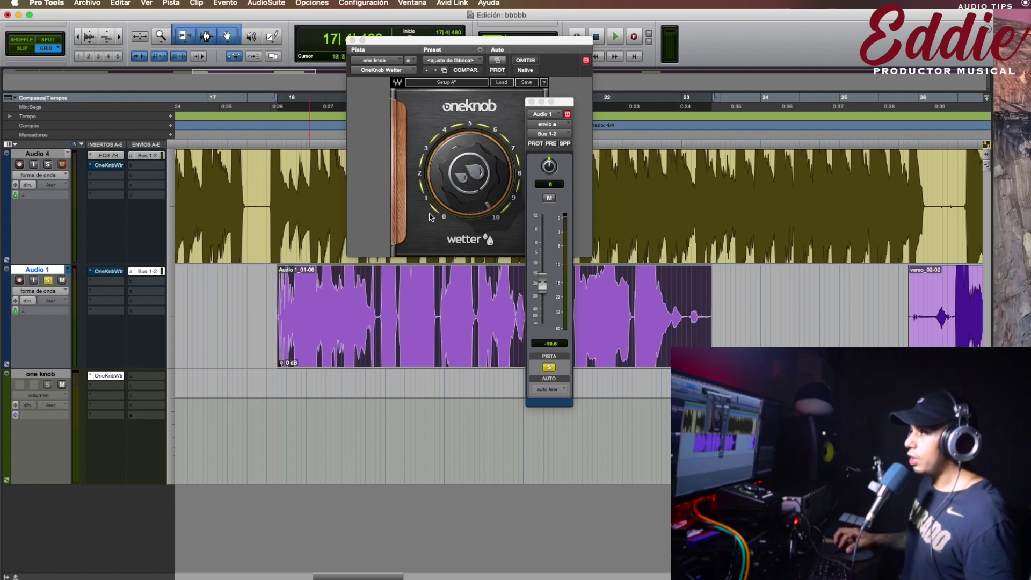
- Audition the soloed Audio 1 track while raising its Bus 1-2 send level
key(space)
drag(541, 282, 541, 230)
key(space)
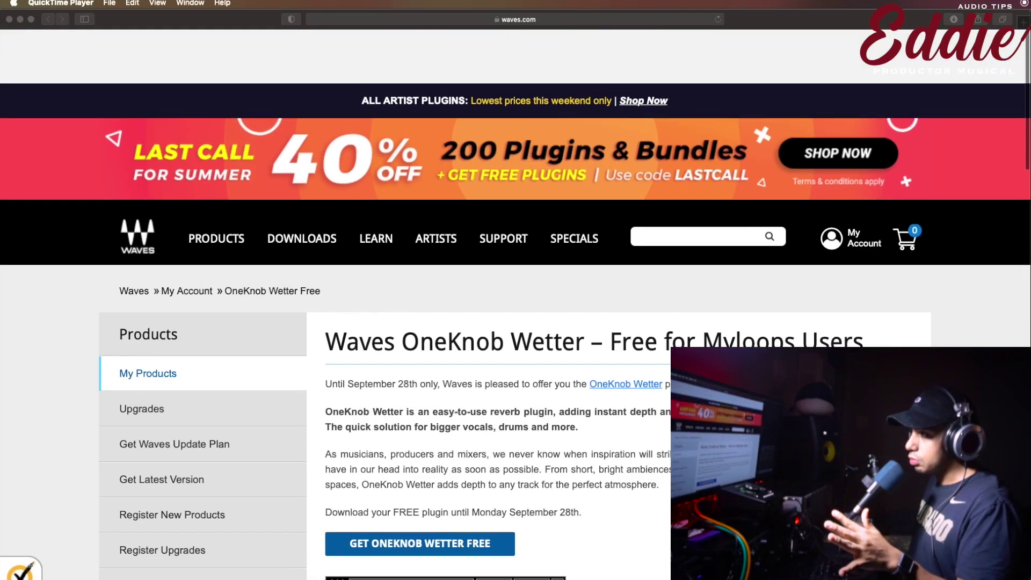
- Switch to the Waves website in Safari and review the login page and the free OneKnob Wetter offer
scroll(461, 339, down, 2)
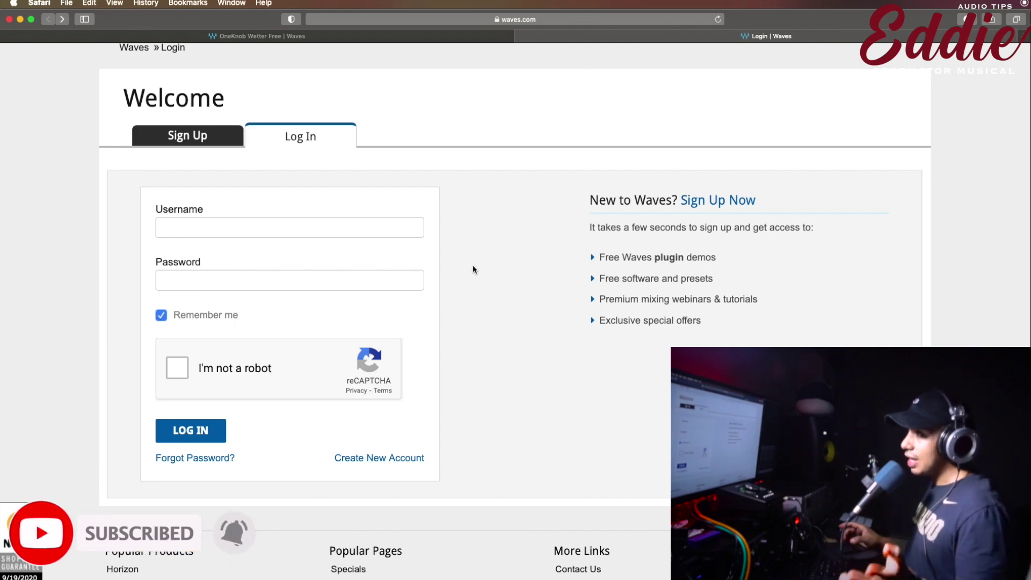
scroll(537, 300, up, 5)
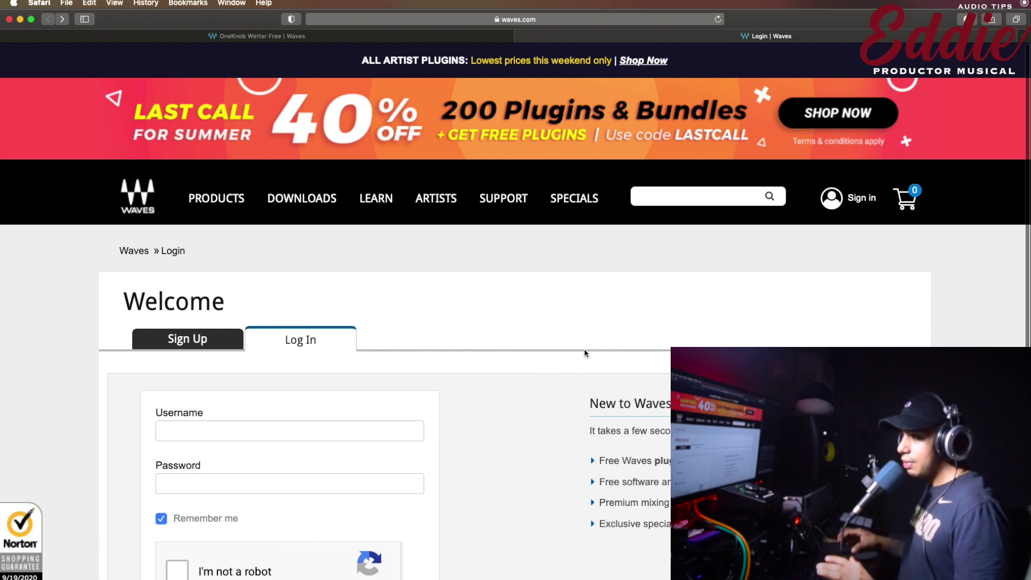
scroll(594, 341, down, 3)
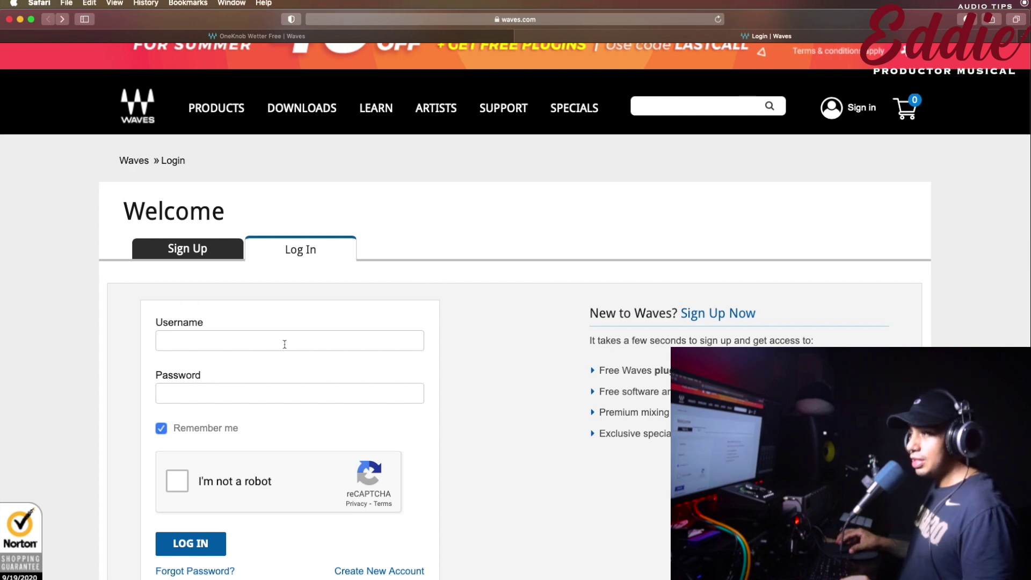
scroll(403, 387, down, 1)
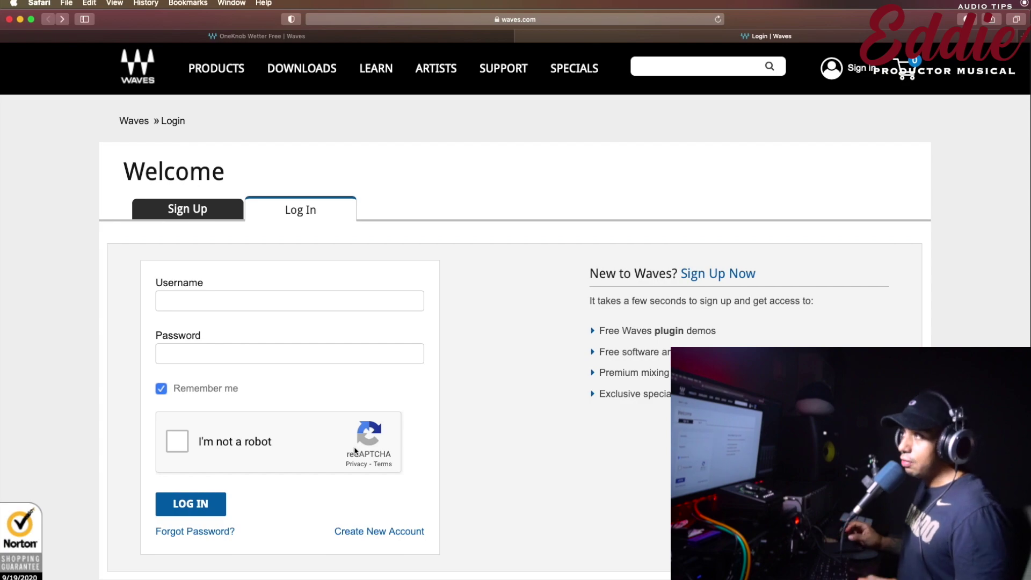
click(459, 34)
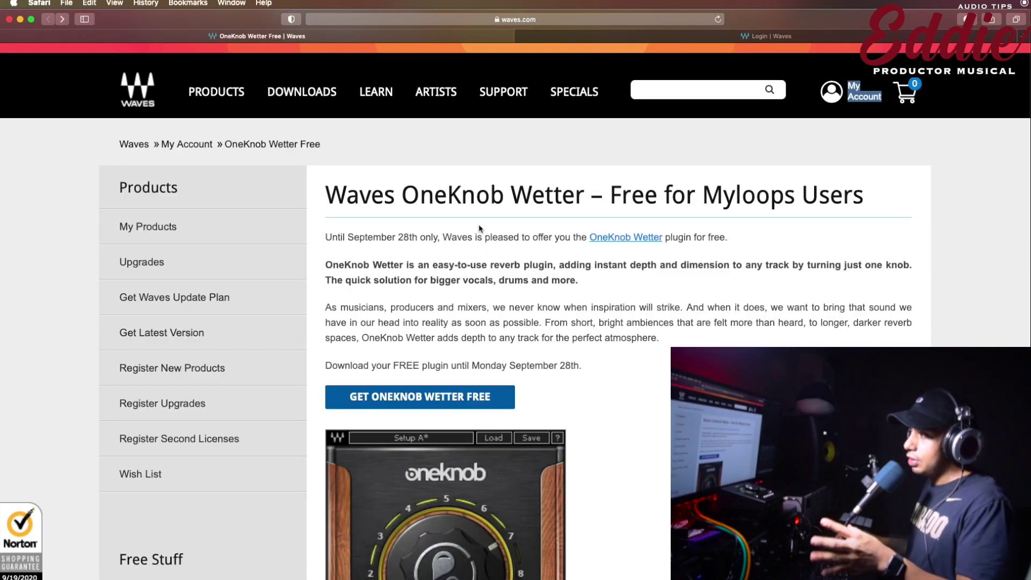
scroll(623, 320, down, 5)
scroll(623, 320, up, 3)
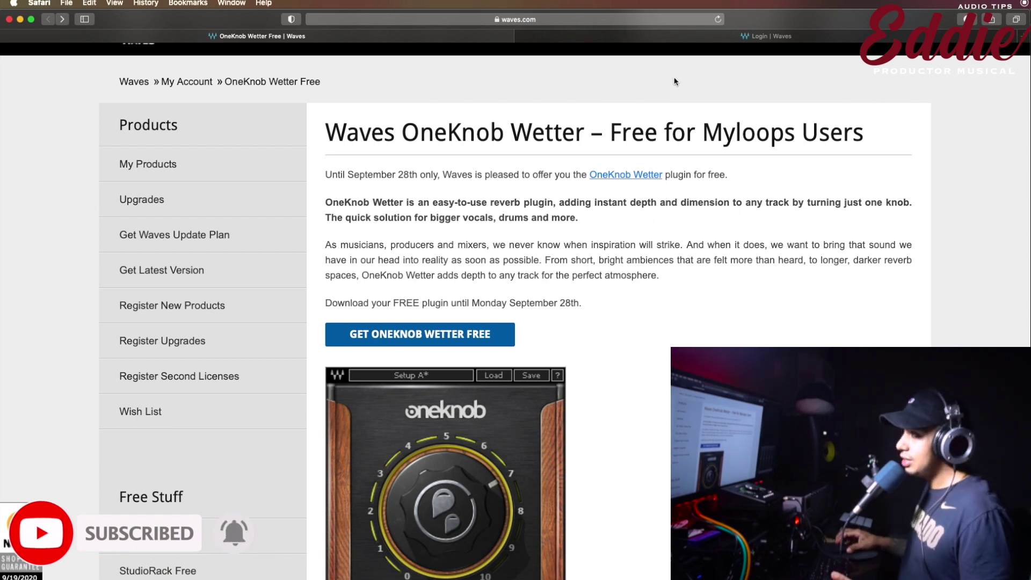
- Compare the OneKnob Wetter offer page with the Waves login and sign-up forms, ending on the login form
click(649, 38)
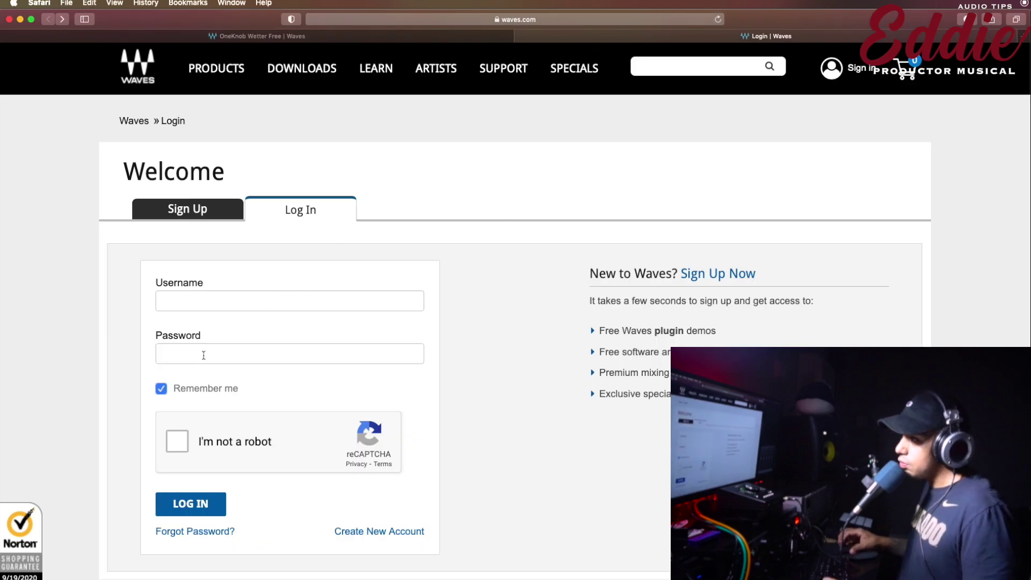
click(483, 40)
scroll(629, 2, down, 3)
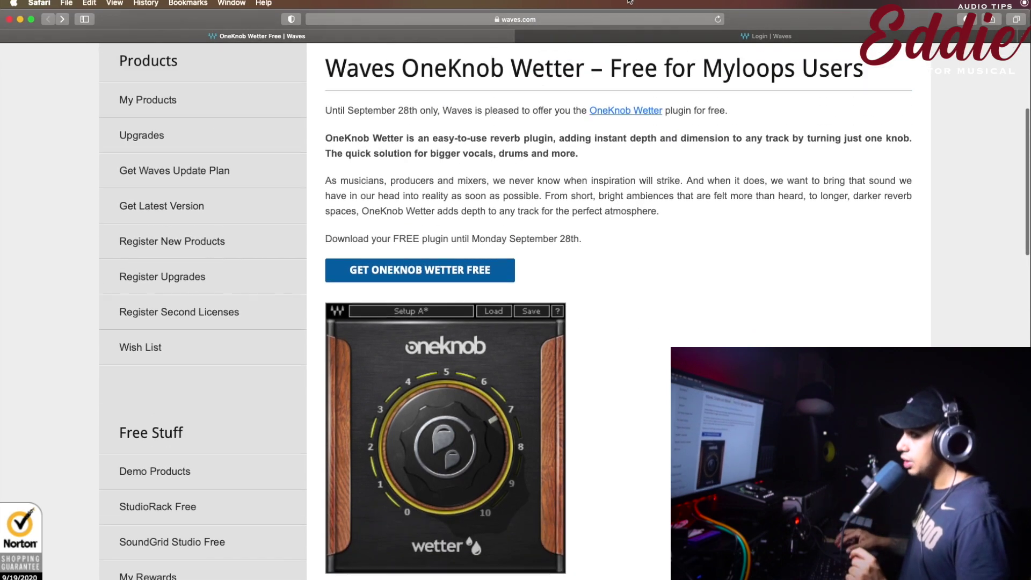
click(628, 36)
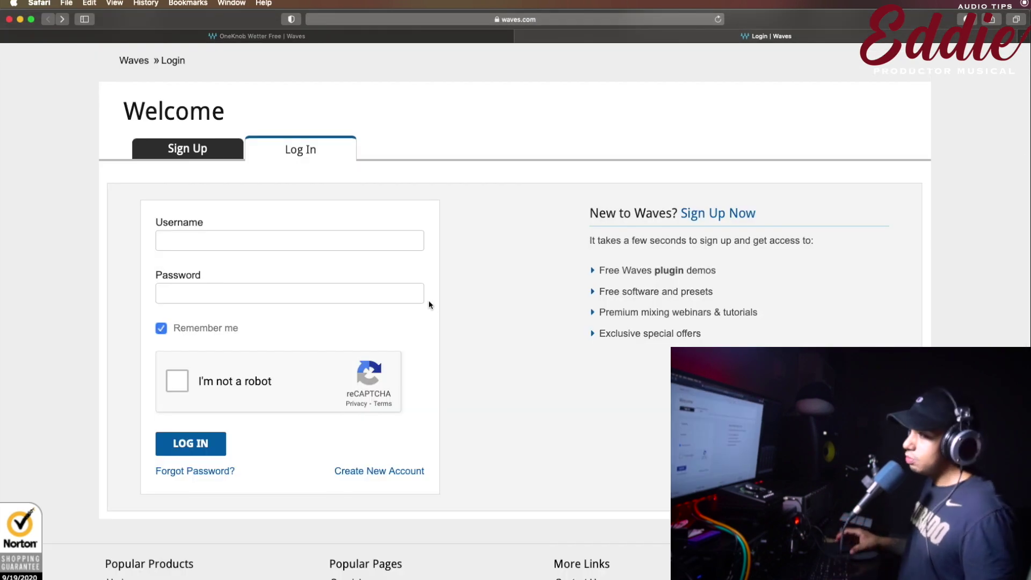
scroll(623, 306, down, 4)
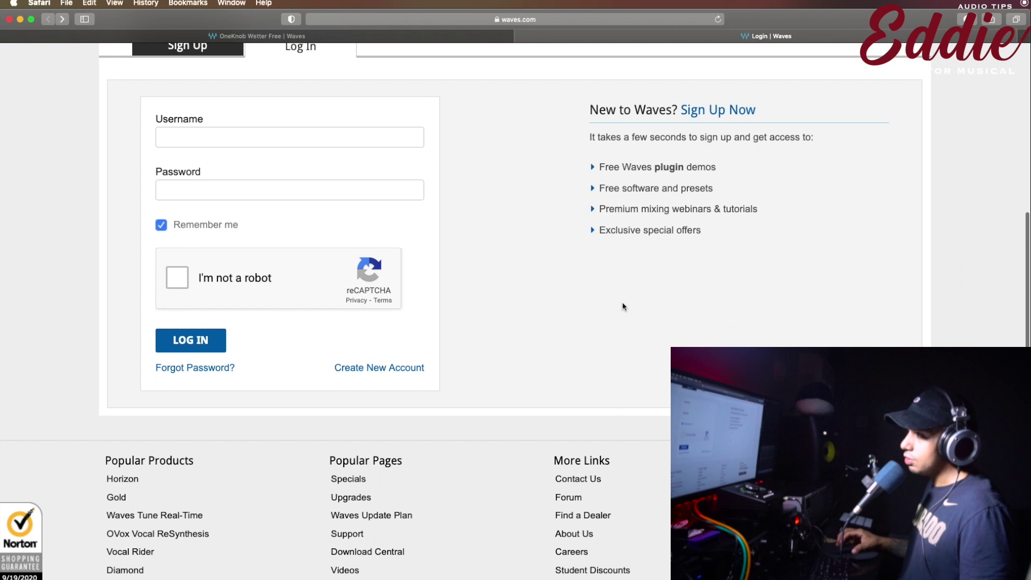
scroll(623, 306, up, 5)
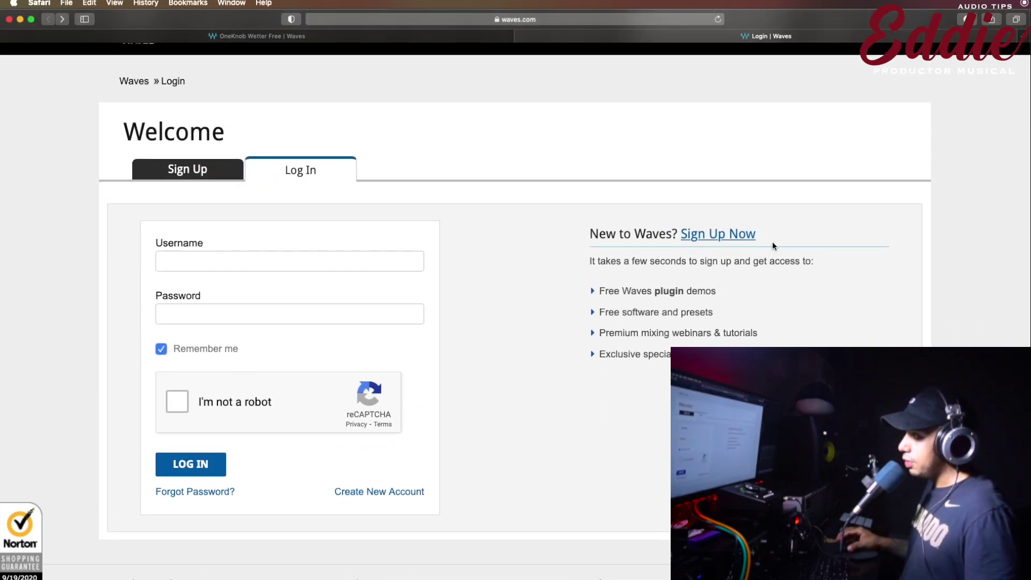
click(729, 236)
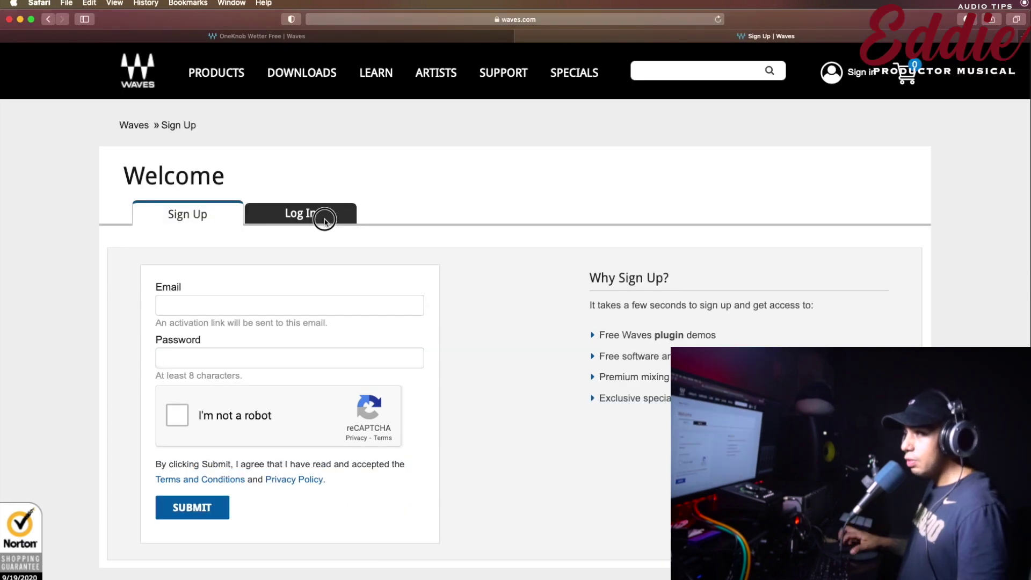
click(322, 218)
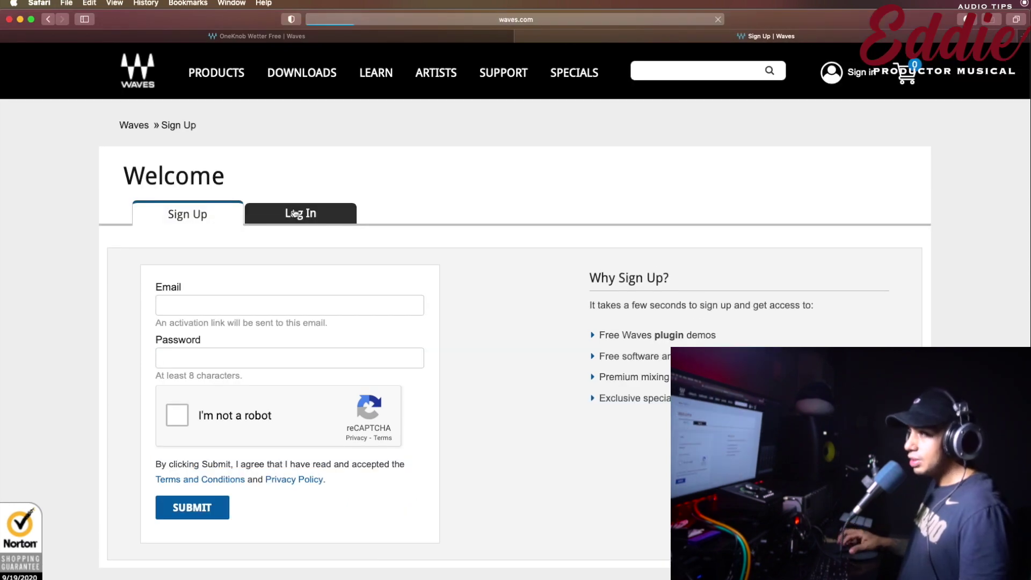
- AutoFill the saved Waves username and password, authorizing it with the computer account password
scroll(356, 340, down, 3)
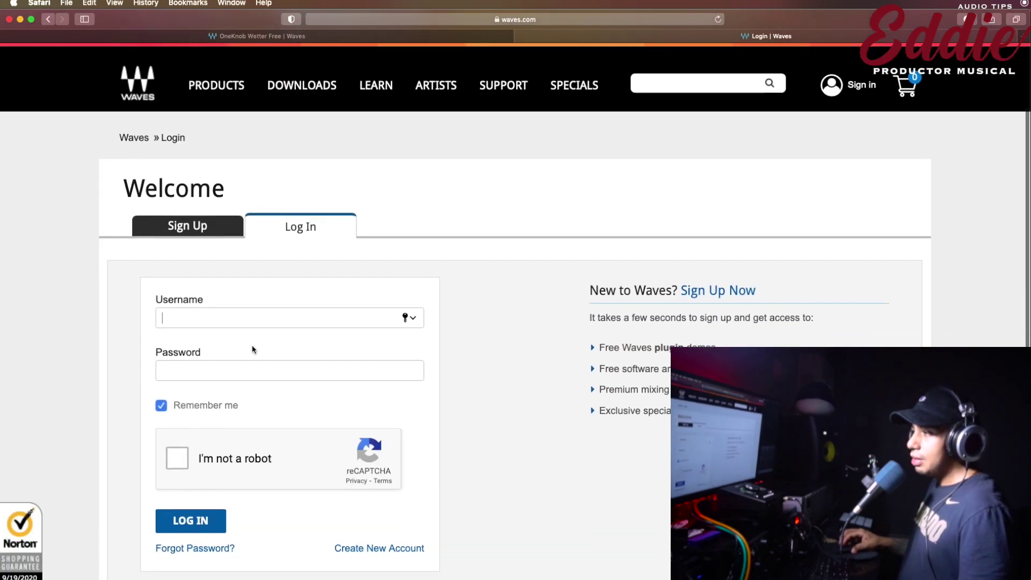
click(267, 311)
click(237, 321)
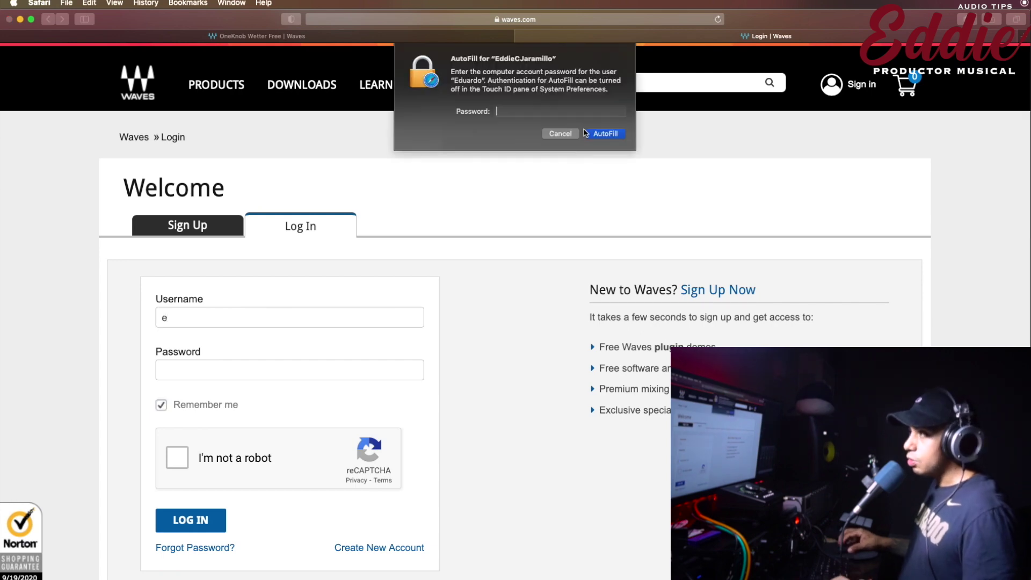
text(••••)
click(595, 133)
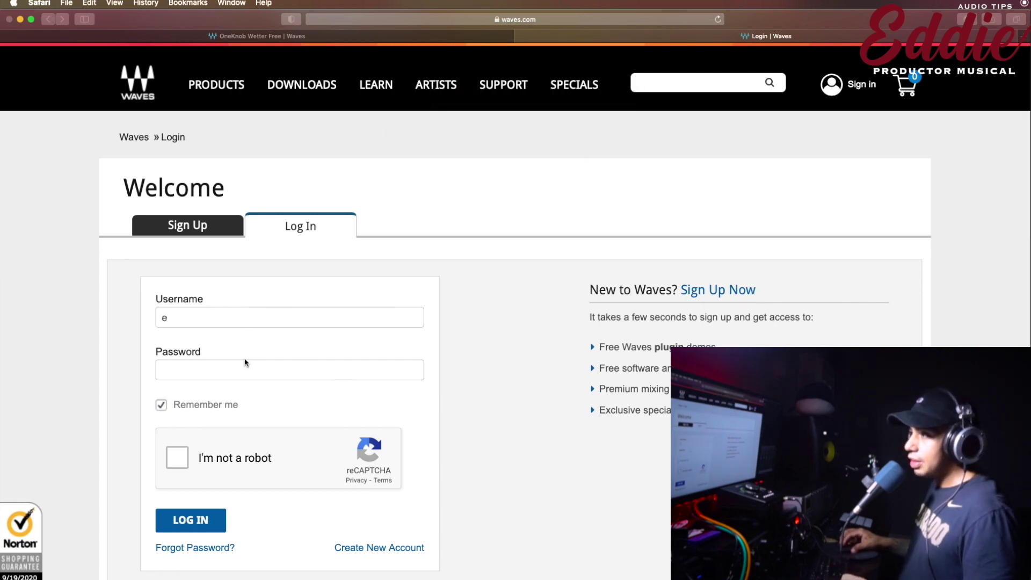
- Complete the reCAPTCHA by selecting the crosswalk images, and log in to the Waves account
click(177, 457)
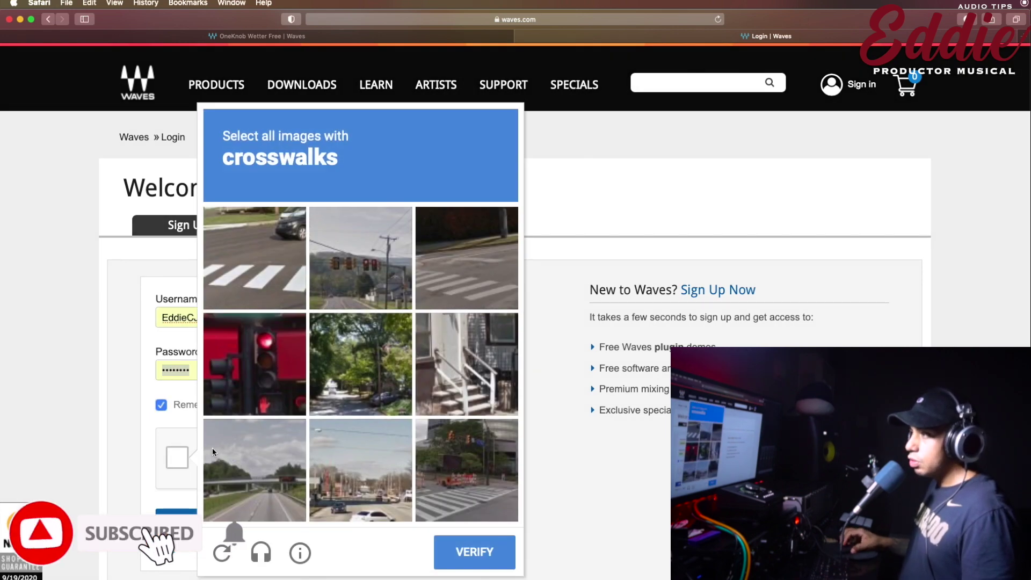
click(270, 289)
click(446, 456)
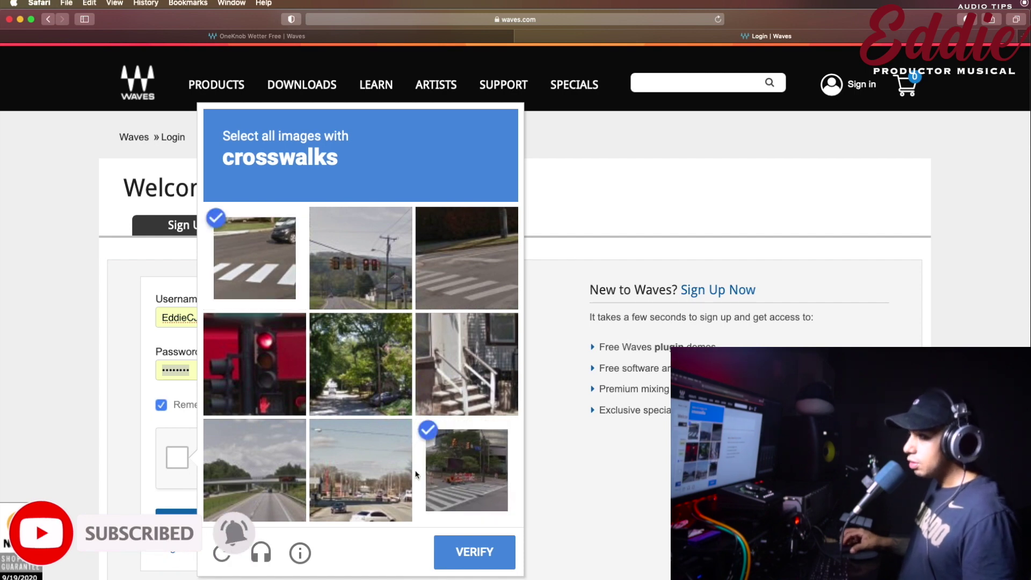
click(466, 258)
click(475, 552)
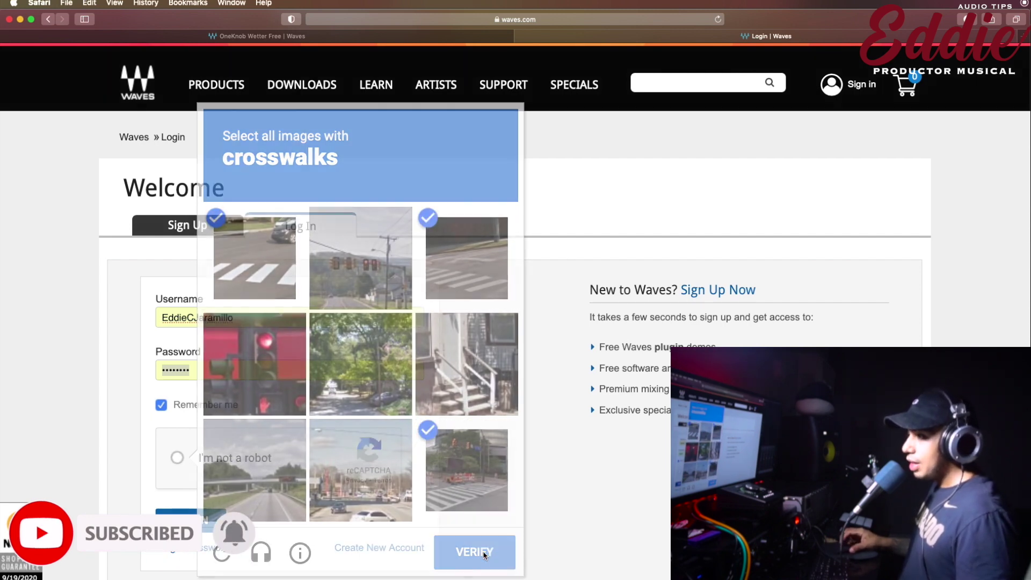
click(217, 519)
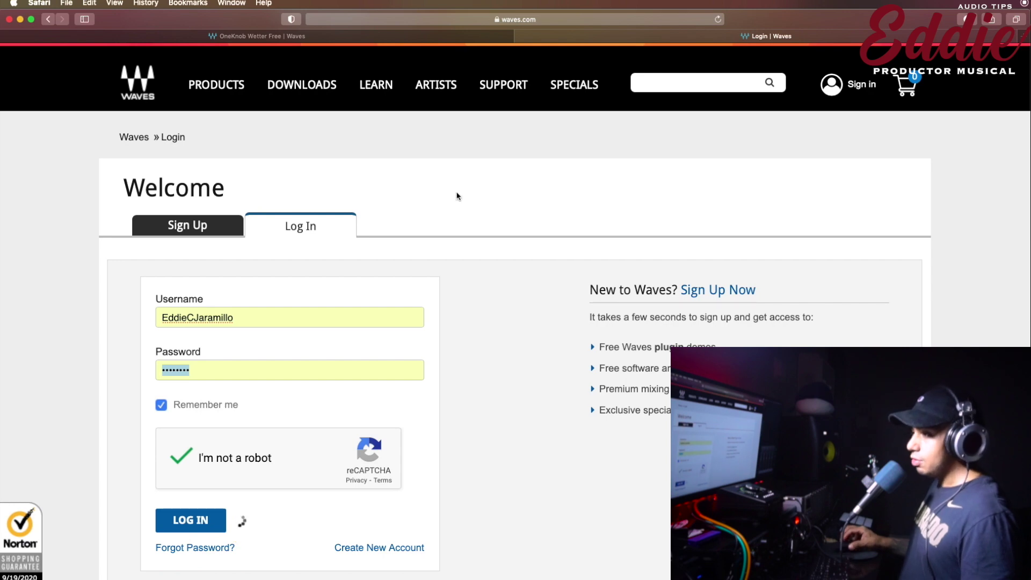
- Look over the My Account page and return to the OneKnob Wetter Free offer page
scroll(193, 233, down, 2)
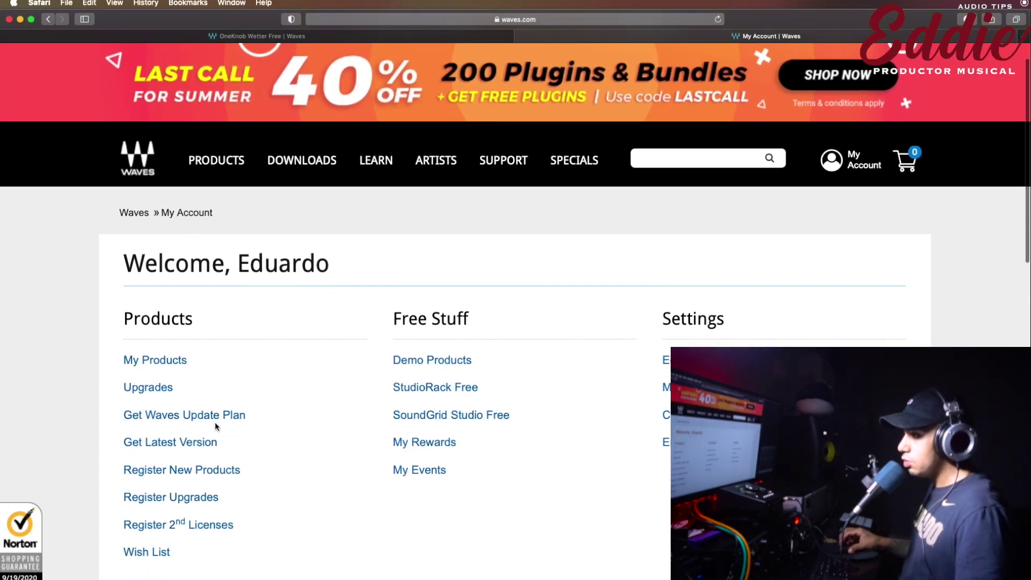
scroll(562, 381, up, 2)
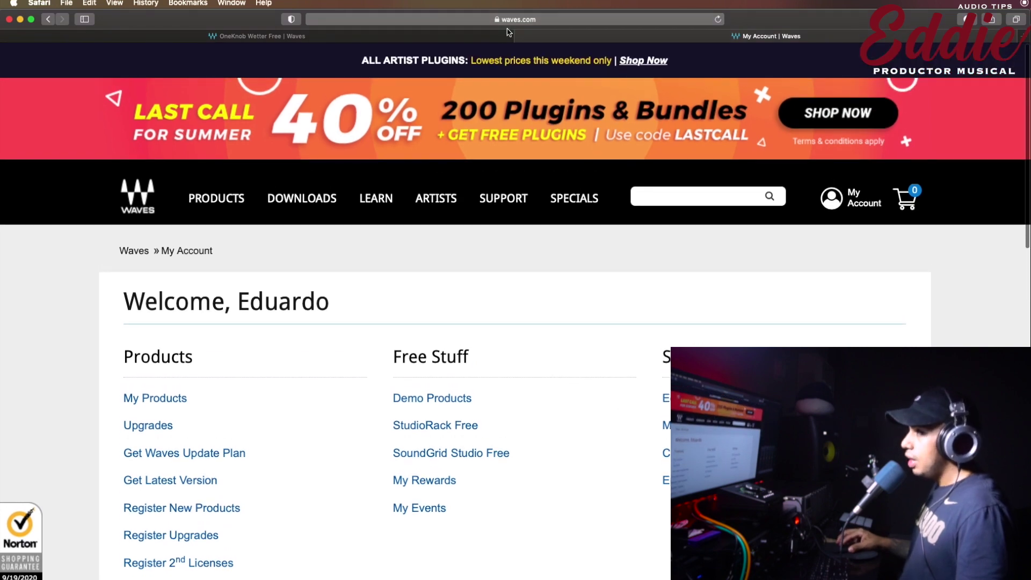
click(481, 38)
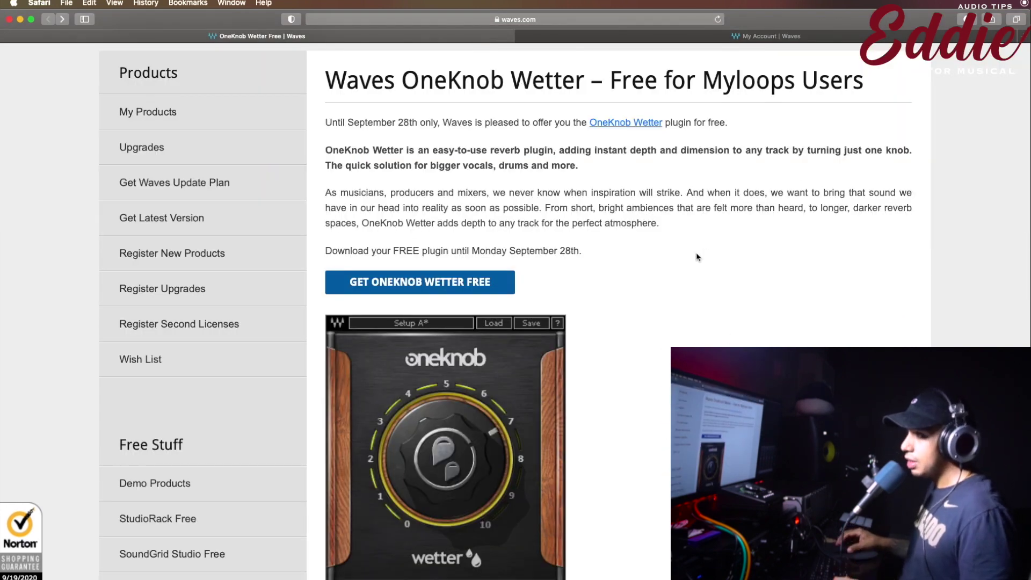
scroll(698, 256, up, 3)
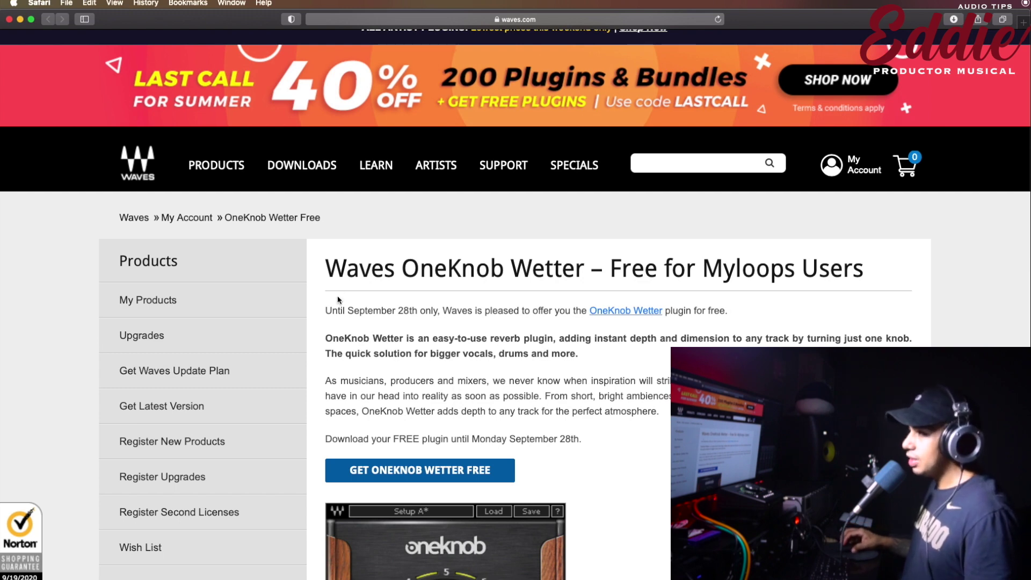
- Highlight the "Until September 28th only" deadline in the offer's opening sentence, and clear the selection
drag(328, 312, 421, 311)
click(430, 311)
scroll(437, 311, down, 2)
click(392, 267)
drag(392, 266, 421, 267)
click(430, 266)
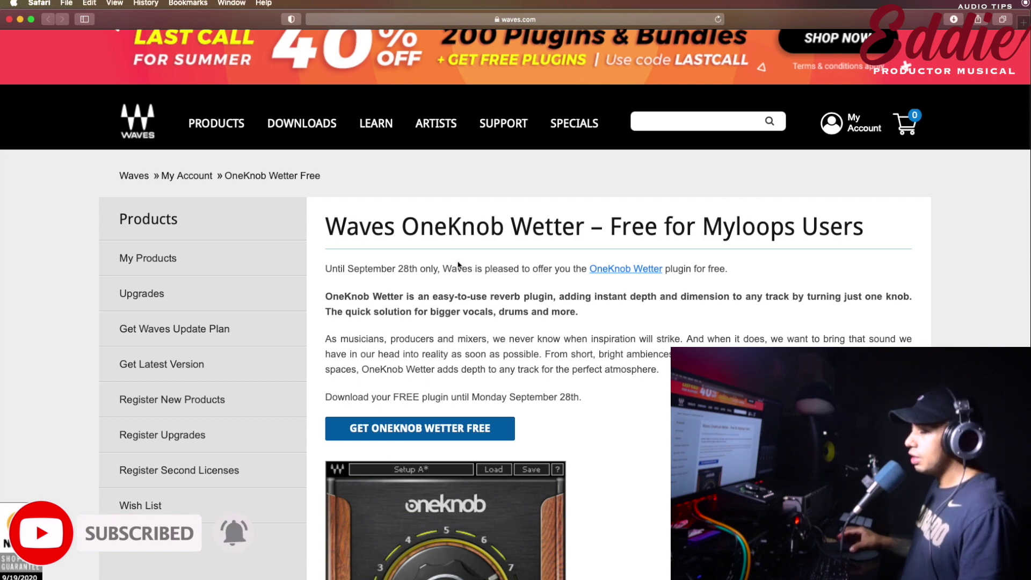
- Highlight parts of the OneKnob Wetter offer sentence and description on the offer page, and clear the selections
drag(441, 270, 757, 278)
click(540, 278)
click(728, 290)
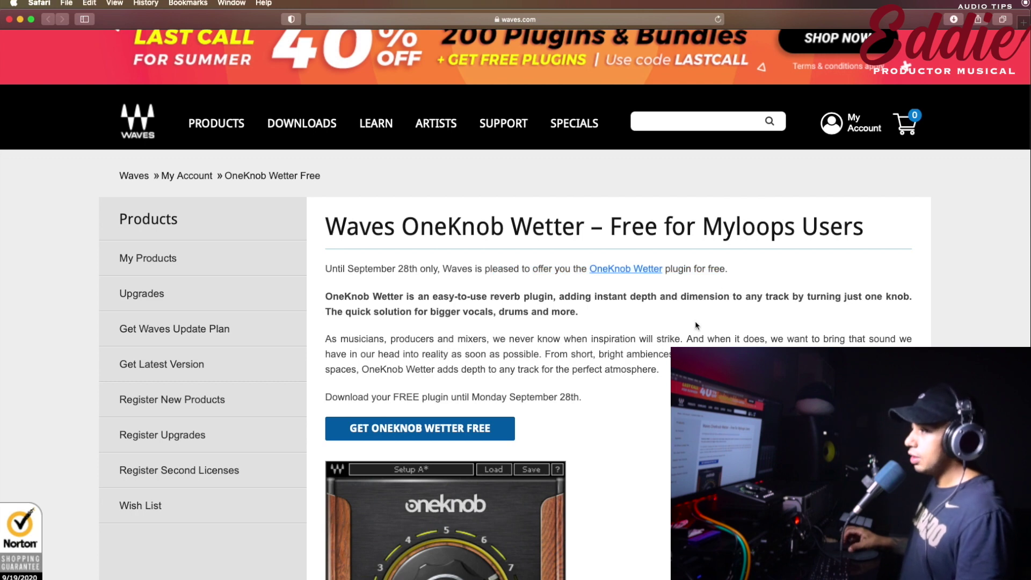
scroll(560, 159, down, 4)
mouse_move(326, 150)
mouse_down()
mouse_move(375, 147)
mouse_move(620, 257)
mouse_move(417, 182)
mouse_move(328, 164)
mouse_up()
click(620, 257)
click(681, 228)
- Look over the rest of the offer page and claim the free OneKnob Wetter plugin for the Waves account
scroll(681, 231, down, 12)
scroll(682, 232, up, 15)
scroll(682, 232, down, 5)
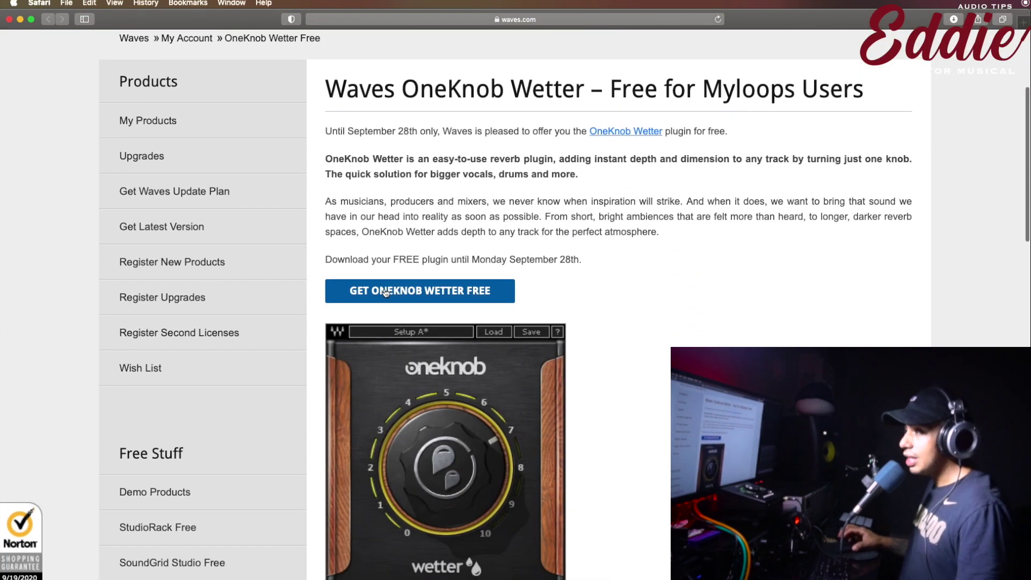
click(385, 292)
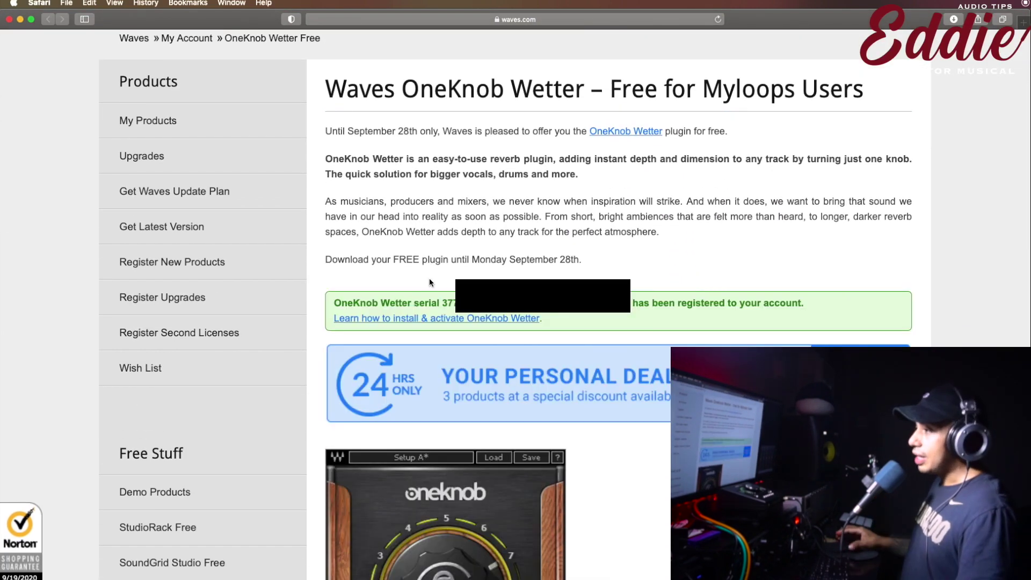
- Highlight the message about the registered OneKnob Wetter serial, and clear the selection
scroll(449, 279, down, 1)
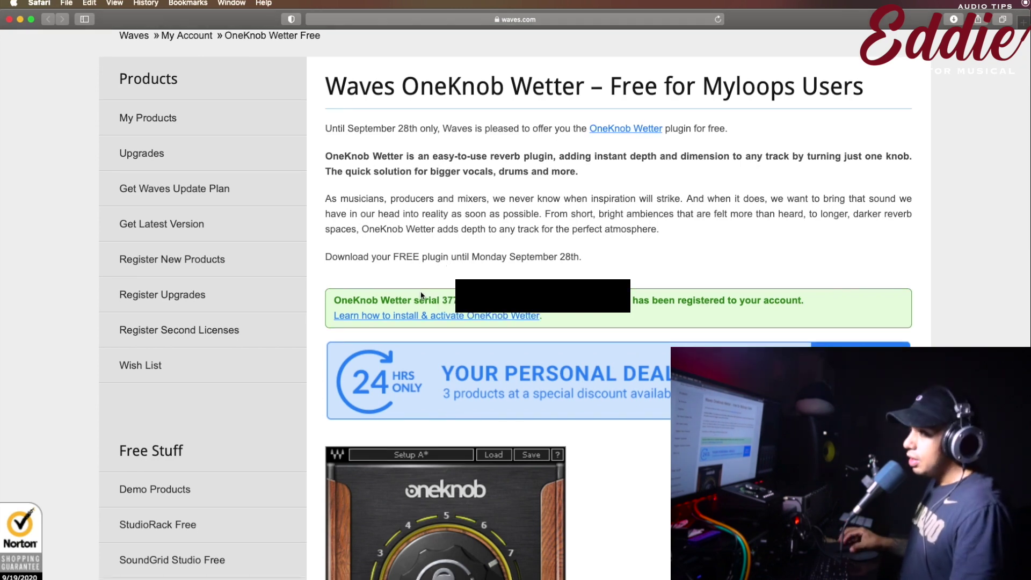
drag(443, 300, 612, 303)
click(638, 302)
drag(438, 301, 814, 292)
click(666, 297)
click(810, 307)
triple_click(543, 299)
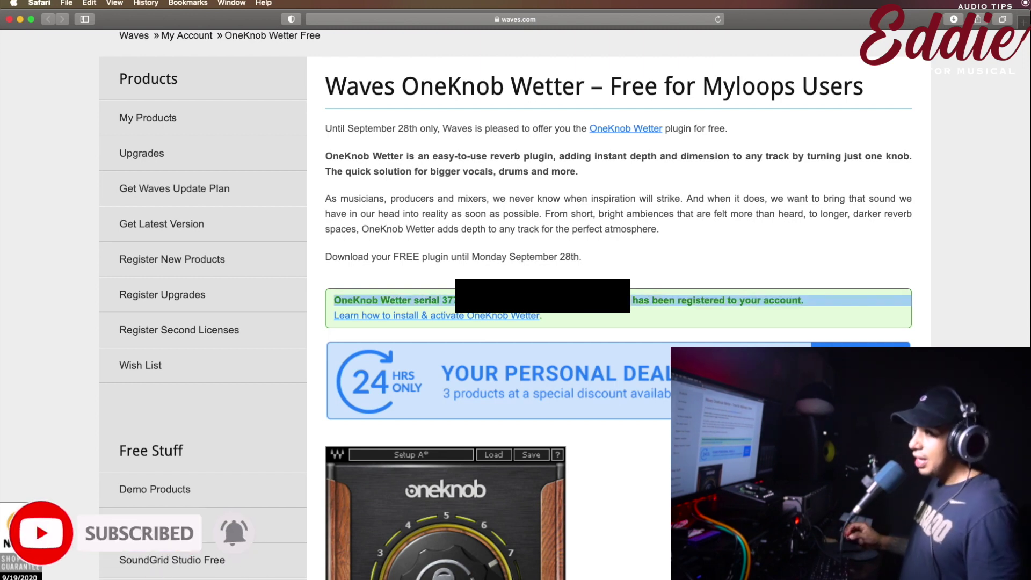
click(542, 299)
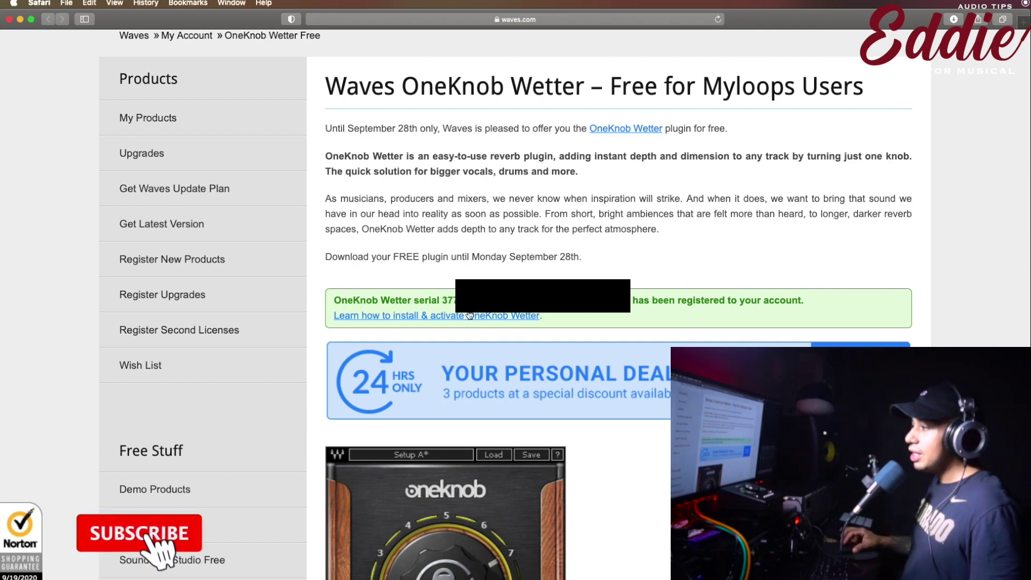
- Open the instructions for installing and activating OneKnob Wetter, and examine the Waves Central download and installation steps
scroll(443, 301, down, 1)
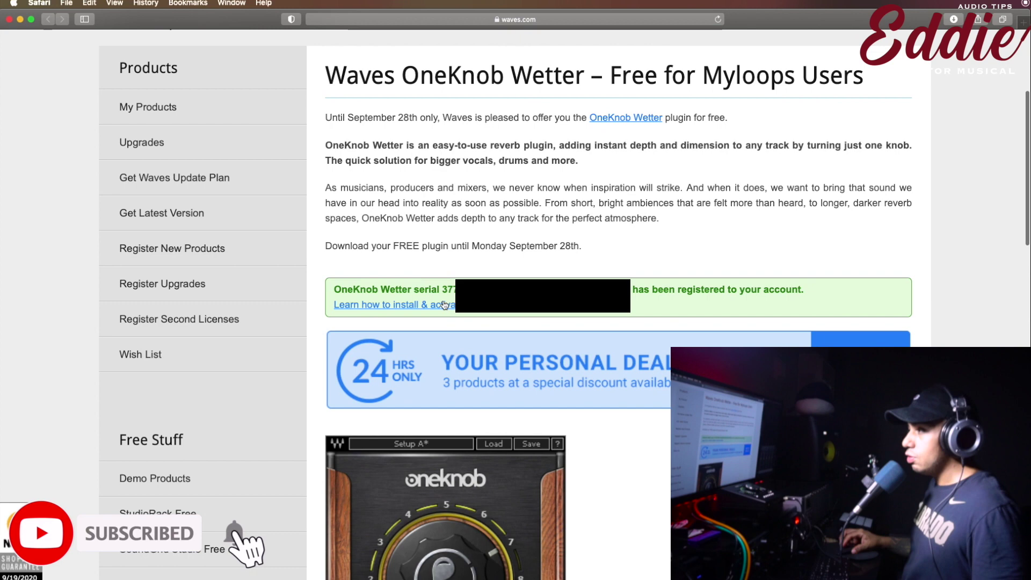
click(412, 307)
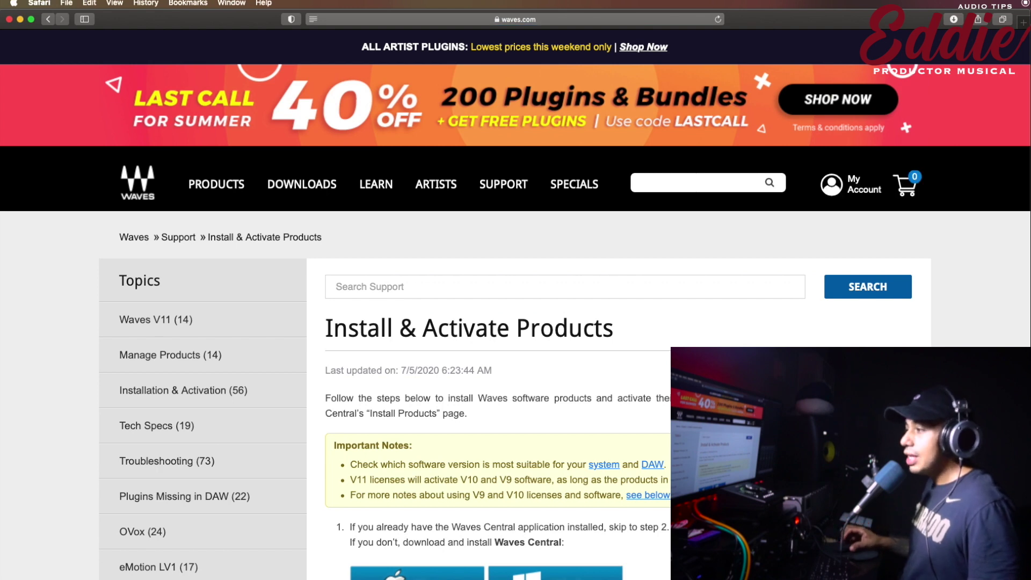
scroll(515, 300, down, 5)
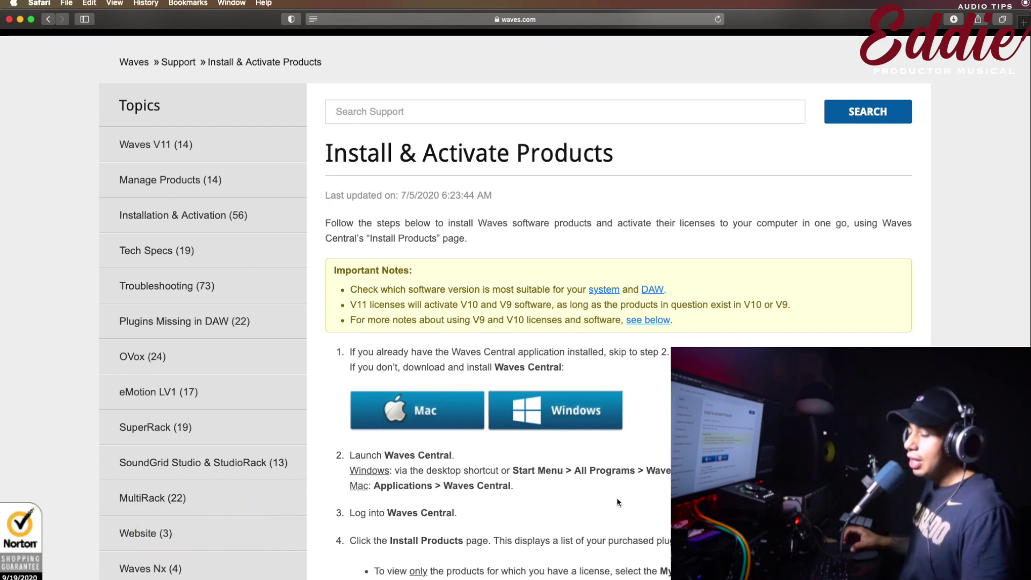
scroll(617, 502, down, 8)
scroll(617, 501, up, 6)
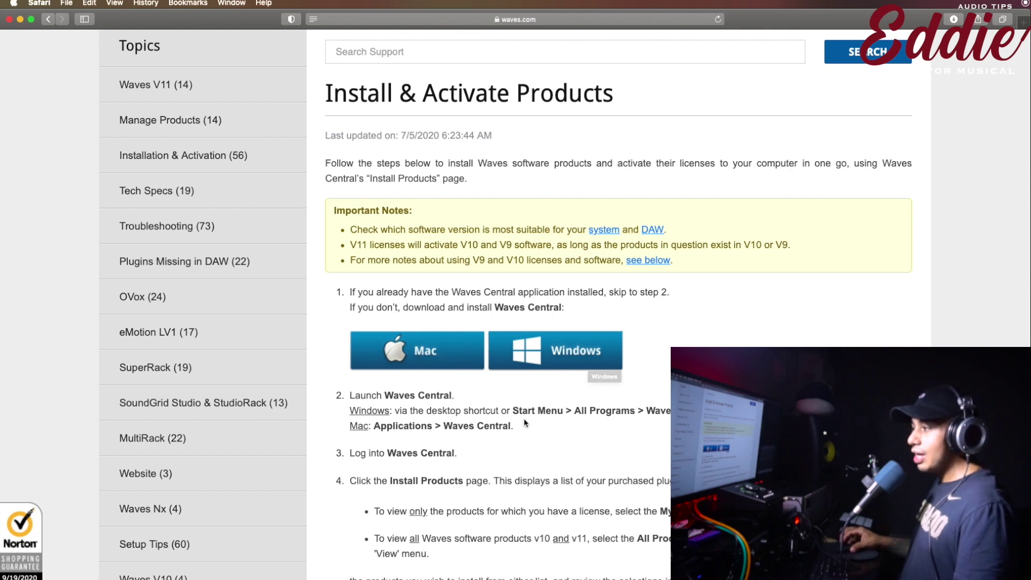
scroll(529, 421, down, 3)
scroll(529, 421, down, 1)
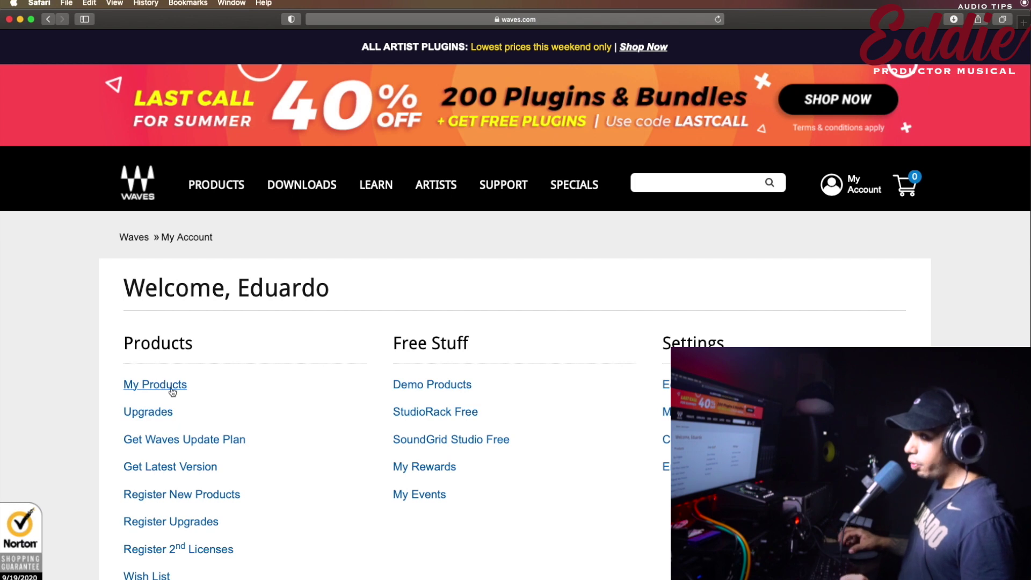
- Open the My Products list from the Waves account page
scroll(182, 389, down, 2)
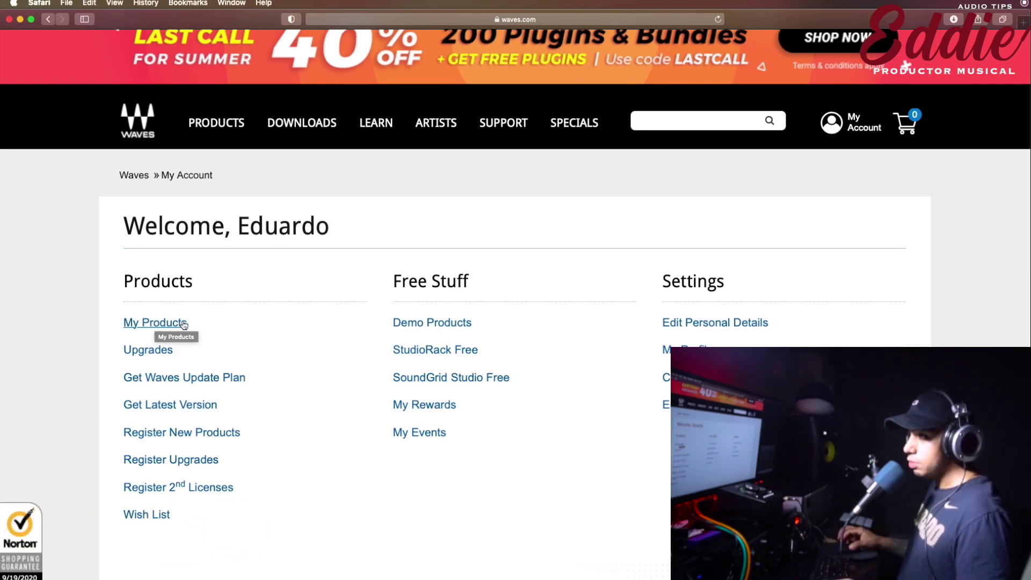
click(184, 324)
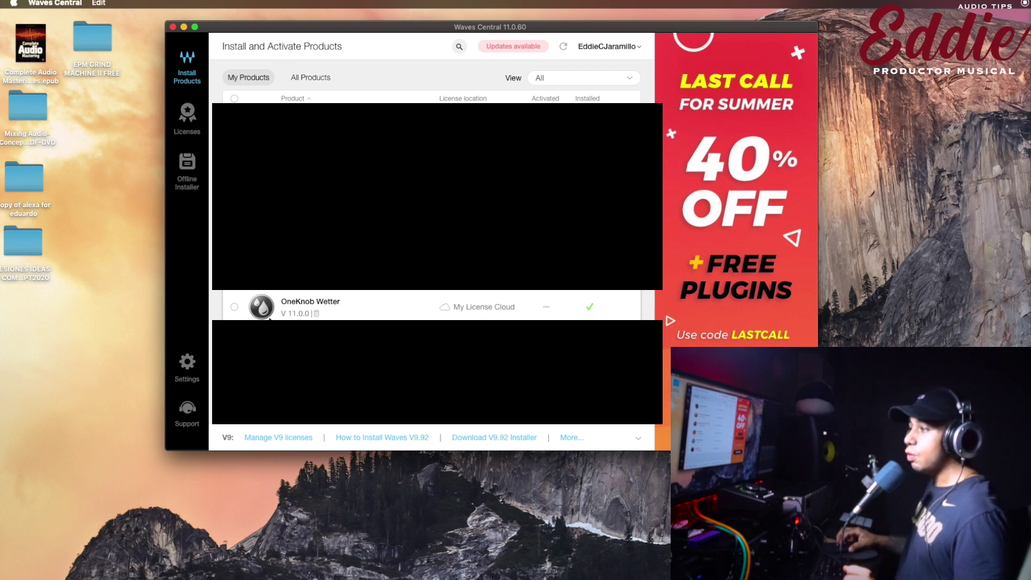
- In Waves Central, select OneKnob Wetter V 11.0.0 and start its installation and activation, authorizing the changes with the computer account password
click(235, 307)
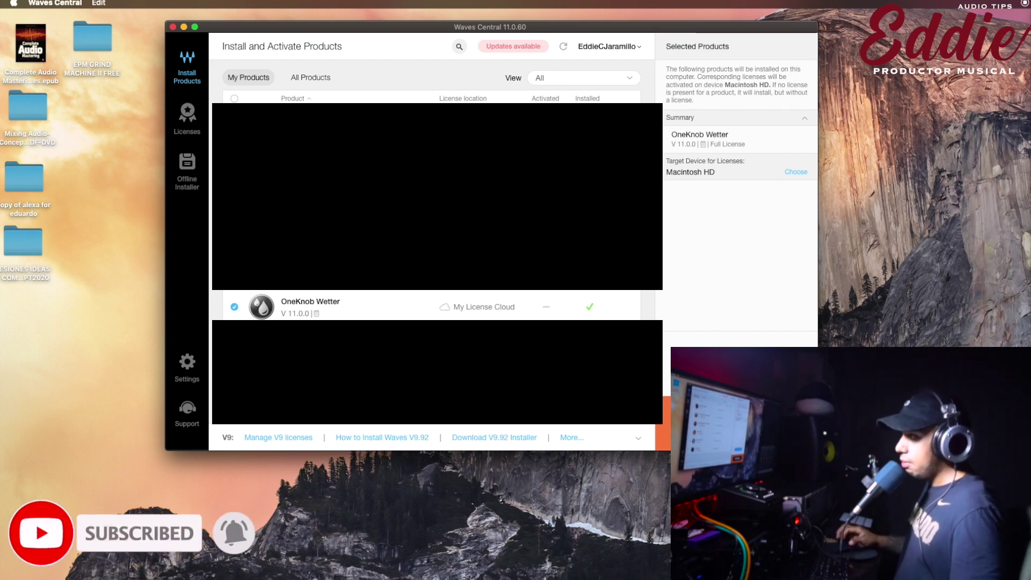
click(736, 423)
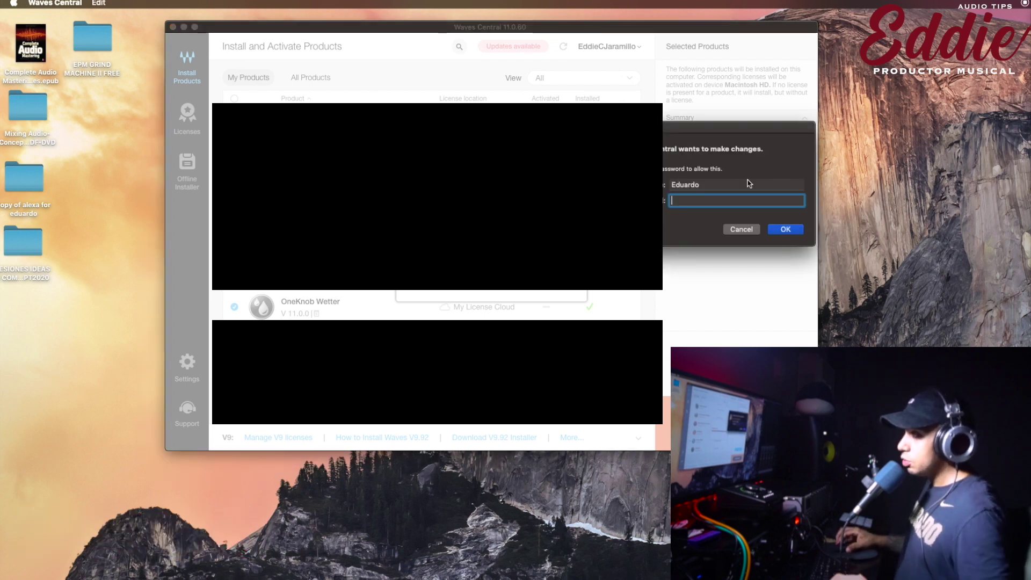
text(••••)
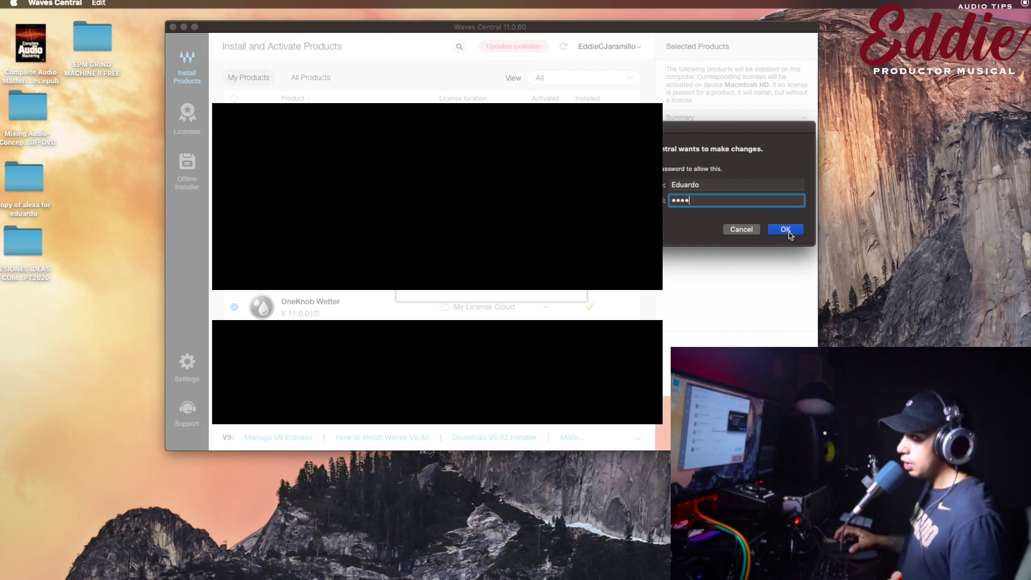
click(788, 233)
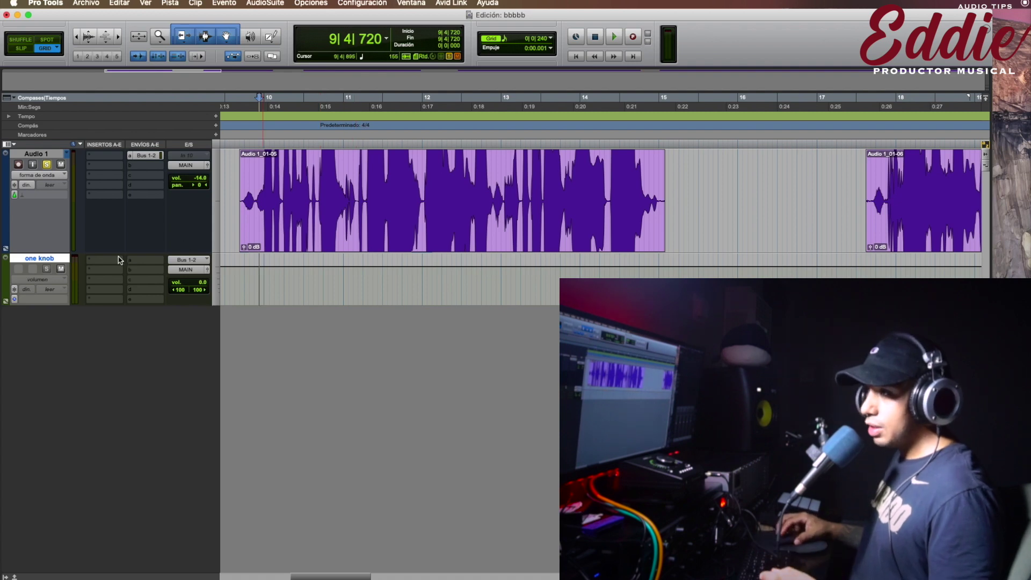
- In Pro Tools, insert the multichannel OneKnob Wetter (estéreo) plug-in on the one knob track, and move its window lower over the timeline
click(107, 260)
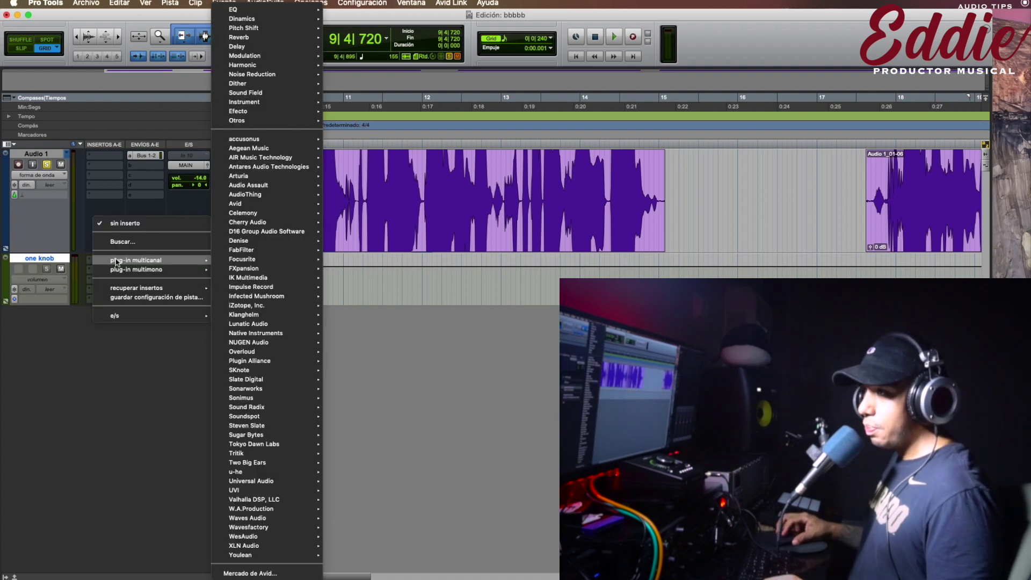
mouse_move(305, 122)
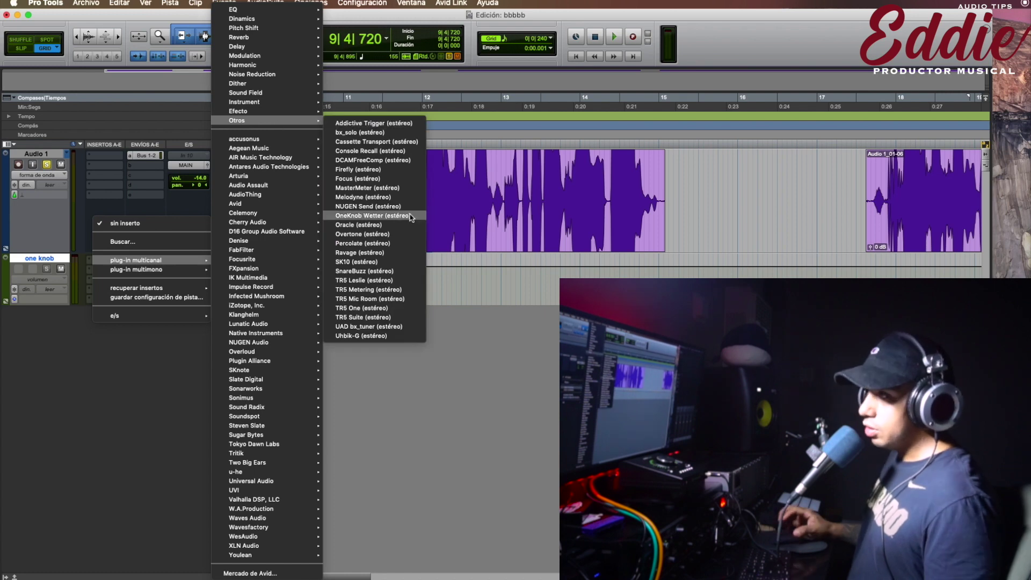
click(410, 217)
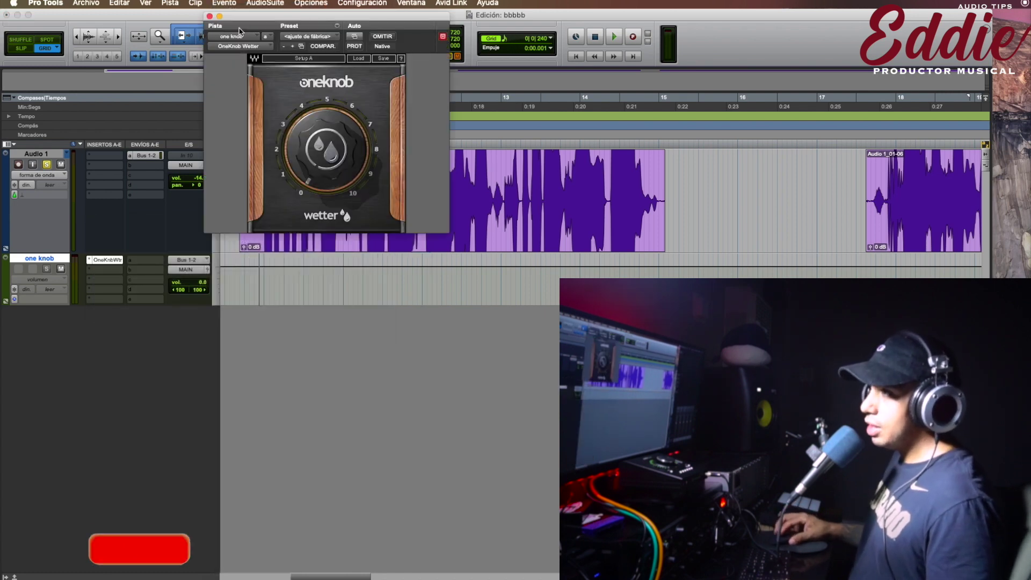
drag(237, 18, 274, 129)
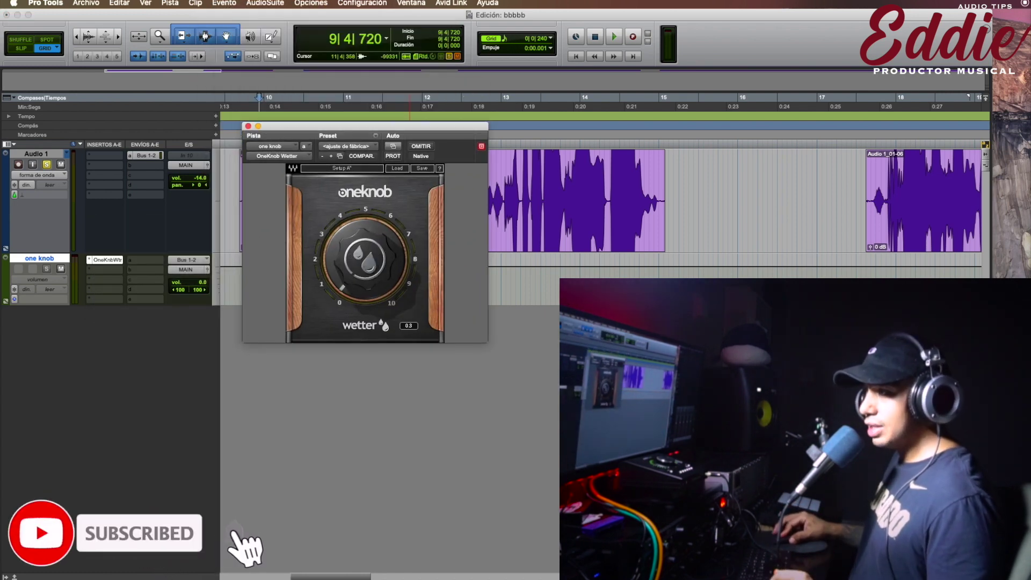